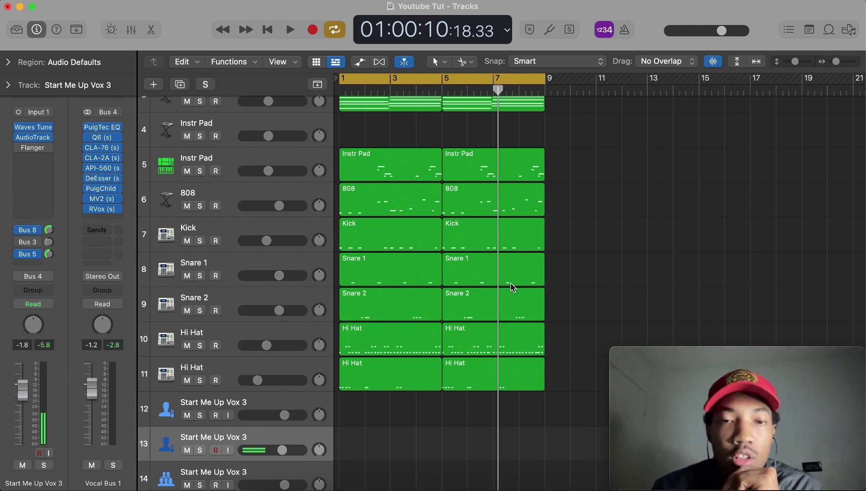
- Play back a short stretch of the existing eight-bar loop
{"action": "key", "text": "super+Left"}
{"action": "scroll", "coordinate": [431, 221], "scroll_direction": "up", "scroll_amount": 3}
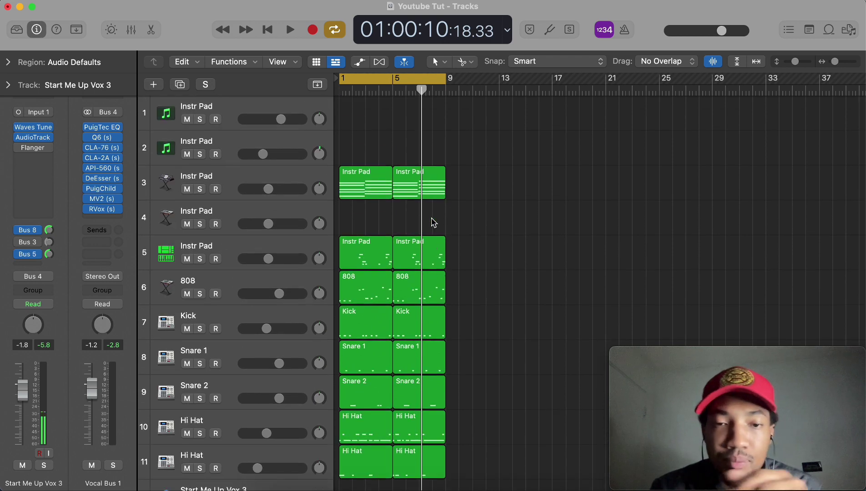
{"action": "scroll", "coordinate": [433, 223], "scroll_direction": "down", "scroll_amount": 2}
{"action": "key", "text": "space"}
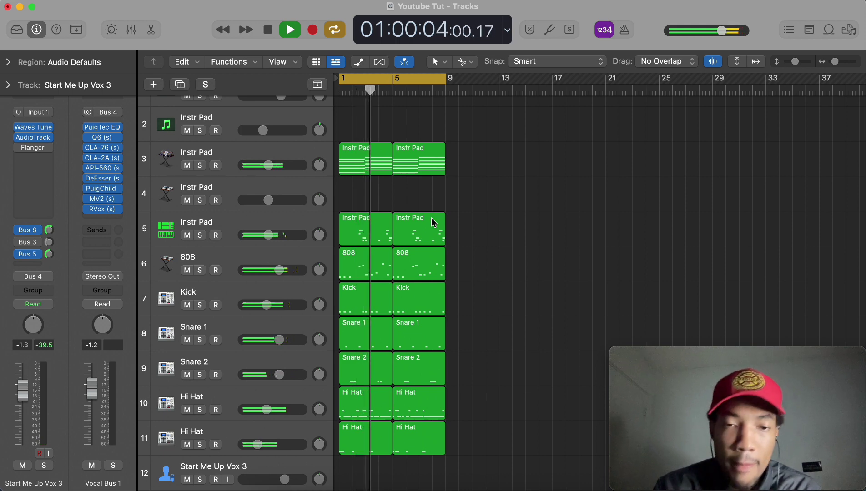
{"action": "key", "text": "space"}
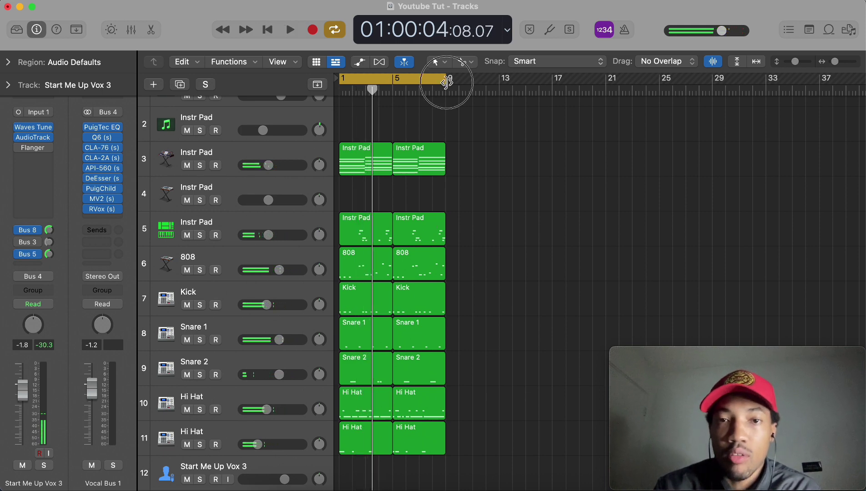
- Extend the cycle range to about bar 50 and copy all the loop's regions repeatedly until they fill up to bar 33
{"action": "left_click_drag", "start_coordinate": [446, 82], "coordinate": [859, 152]}
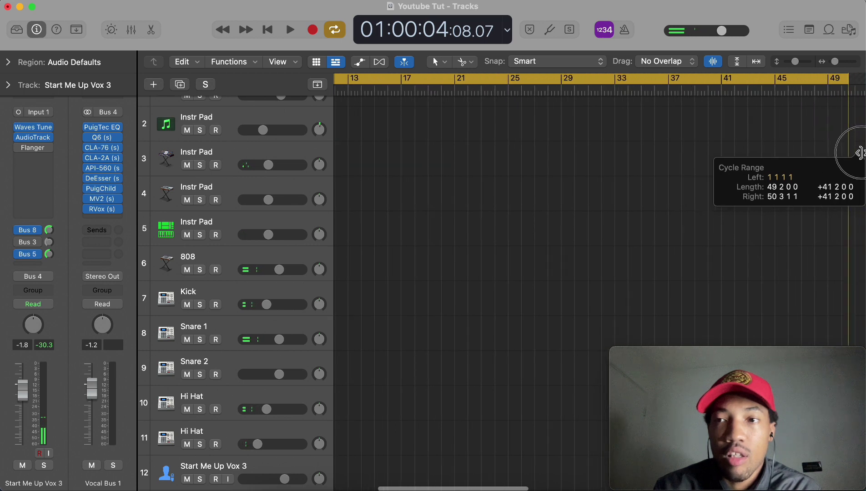
{"action": "scroll", "coordinate": [487, 136], "scroll_direction": "left", "scroll_amount": 10}
{"action": "left_click_drag", "start_coordinate": [508, 123], "coordinate": [351, 418]}
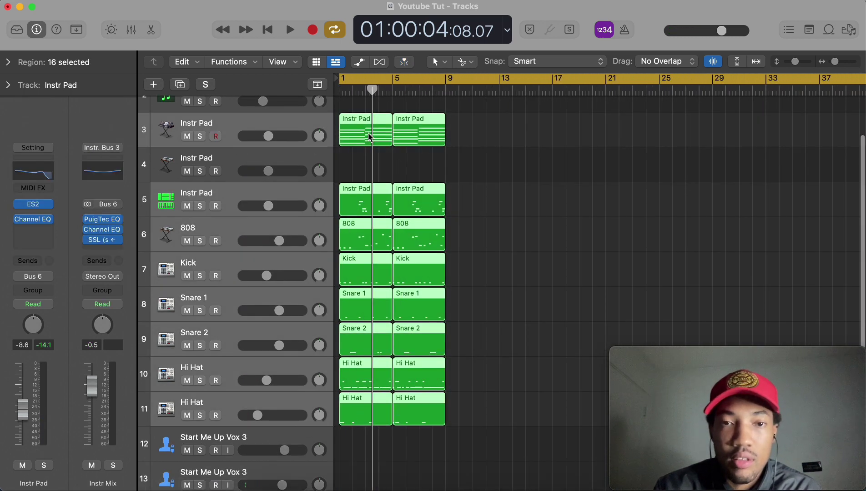
{"action": "left_click_drag", "start_coordinate": [362, 135], "coordinate": [690, 136]}
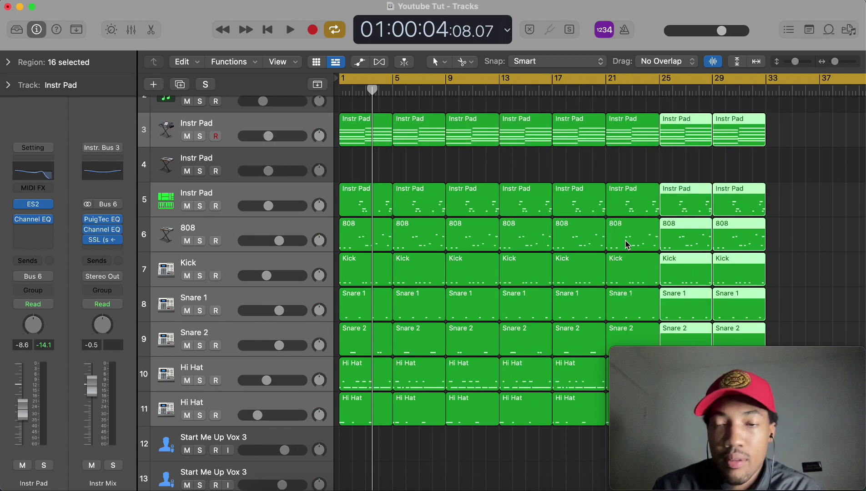
{"action": "scroll", "coordinate": [625, 240], "scroll_direction": "down", "scroll_amount": 2}
{"action": "scroll", "coordinate": [626, 239], "scroll_direction": "up", "scroll_amount": 3}
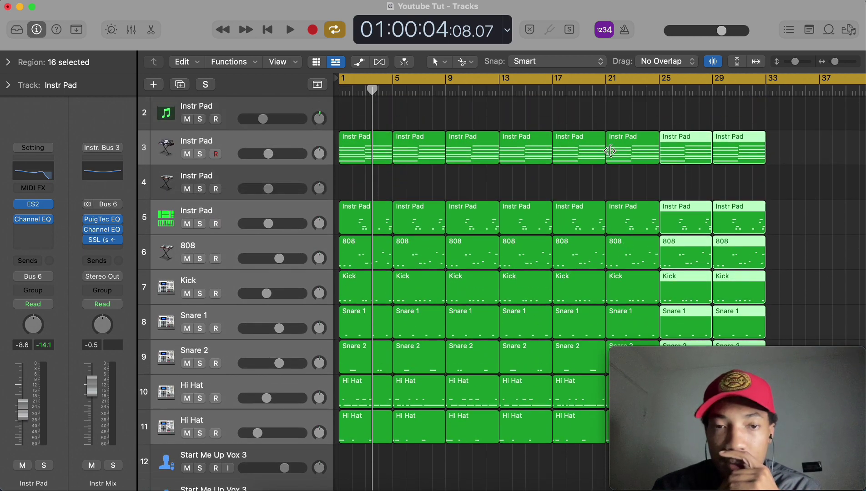
- Play the opening of the extended arrangement from bar 1, then replay it with the first track 5 Instr Pad region selected
{"action": "key", "text": "Return"}
{"action": "key", "text": "space"}
{"action": "scroll", "coordinate": [461, 180], "scroll_direction": "down", "scroll_amount": 1}
{"action": "key", "text": "space"}
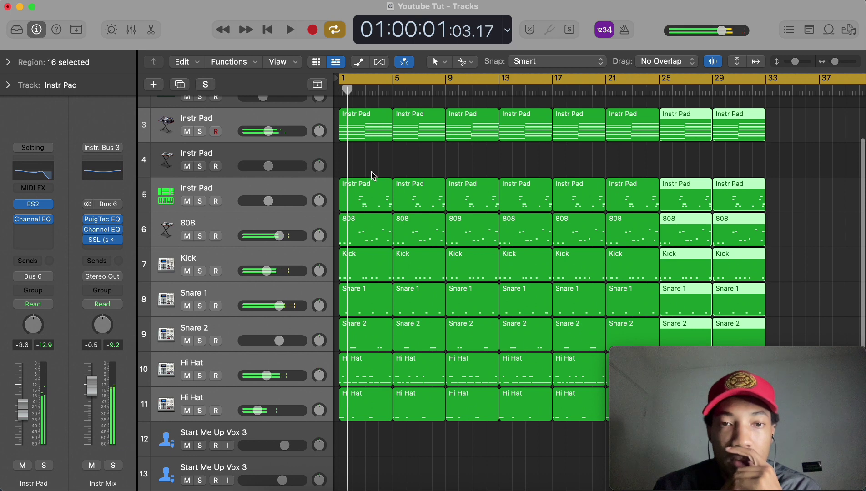
{"action": "left_click", "coordinate": [376, 199]}
{"action": "key", "text": "Return"}
{"action": "key", "text": "space"}
{"action": "key", "text": "space"}
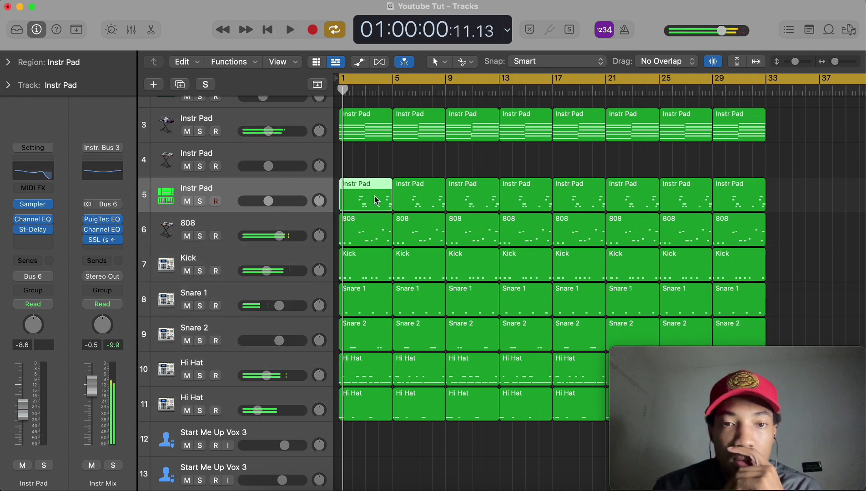
- Trim the first 808, Kick, Snare 1, Snare 2 and both Hi Hat regions so they start at bar 3
{"action": "left_click_drag", "start_coordinate": [369, 409], "coordinate": [355, 239]}
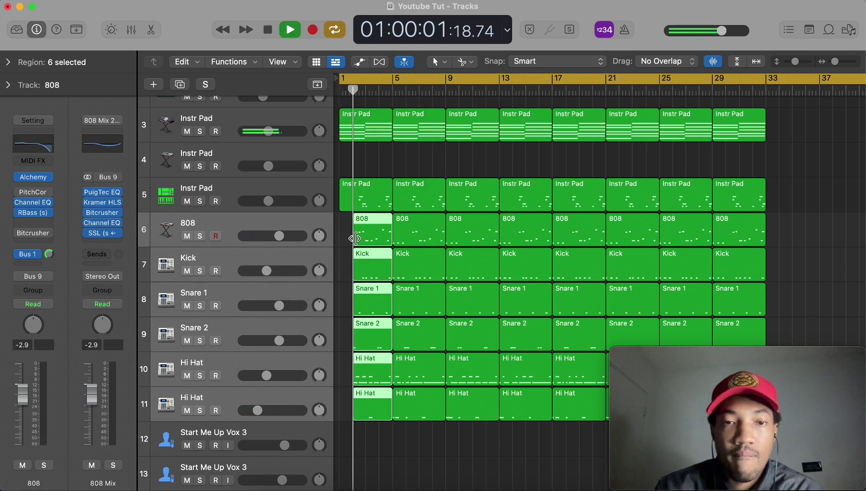
{"action": "left_click_drag", "start_coordinate": [355, 238], "coordinate": [367, 238]}
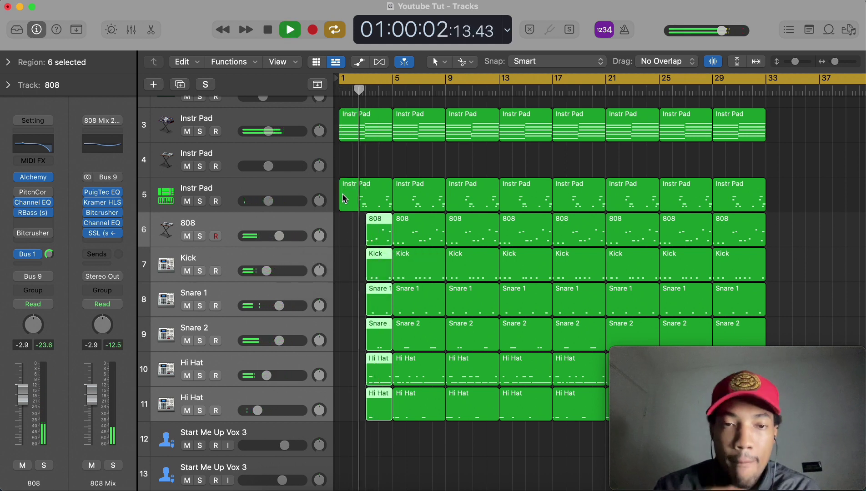
{"action": "left_click", "coordinate": [350, 320]}
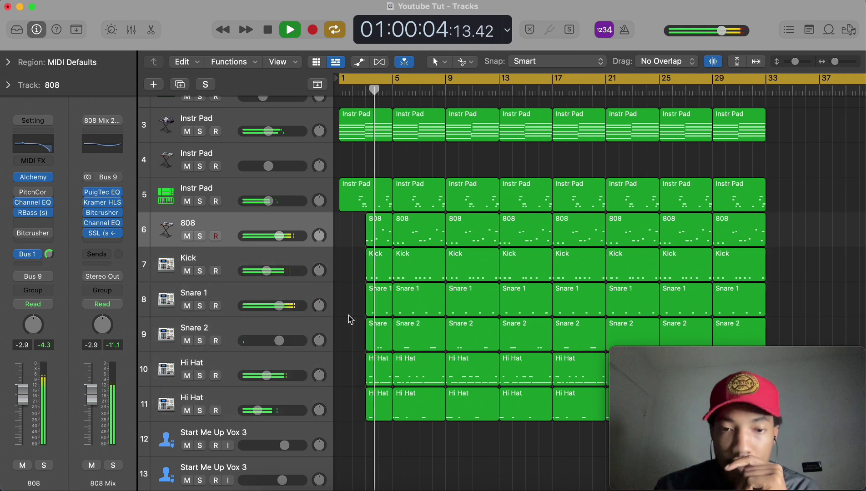
- Extend the first Snare 2 region's start back to beat 4 of bar 1 and split the region at bar 3
{"action": "scroll", "coordinate": [351, 320], "scroll_direction": "up", "scroll_amount": 5}
{"action": "scroll", "coordinate": [350, 318], "scroll_direction": "left", "scroll_amount": 3}
{"action": "key", "text": "space"}
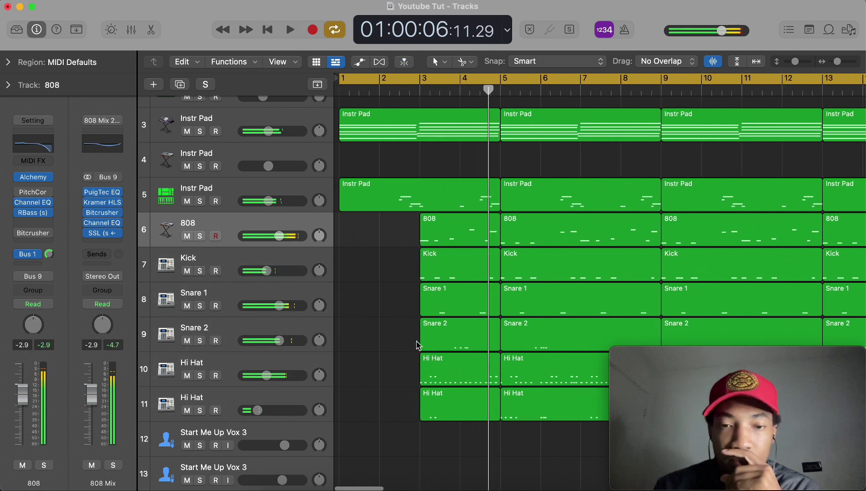
{"action": "left_click_drag", "start_coordinate": [422, 348], "coordinate": [371, 368]}
{"action": "left_click", "coordinate": [419, 345]}
{"action": "left_click", "coordinate": [425, 339]}
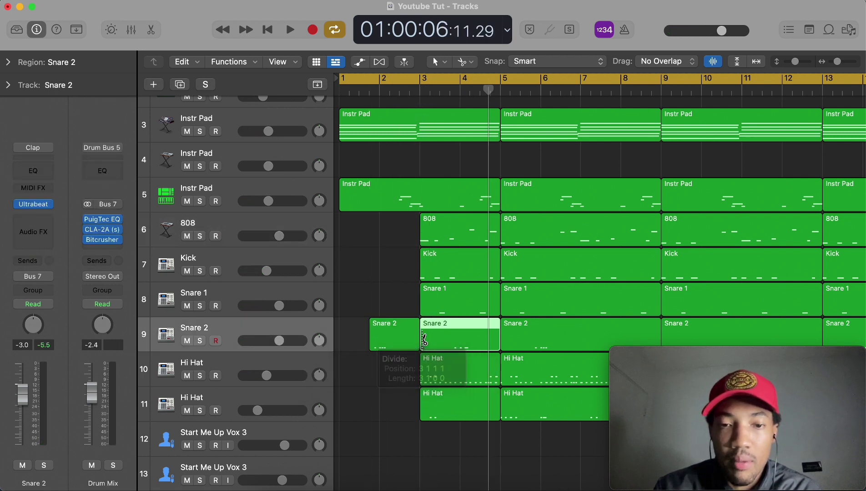
- Trim the second Snare 2 piece to start at 3 4 1 1 and move the first piece so it ends at bar 4
{"action": "left_click_drag", "start_coordinate": [424, 345], "coordinate": [451, 346]}
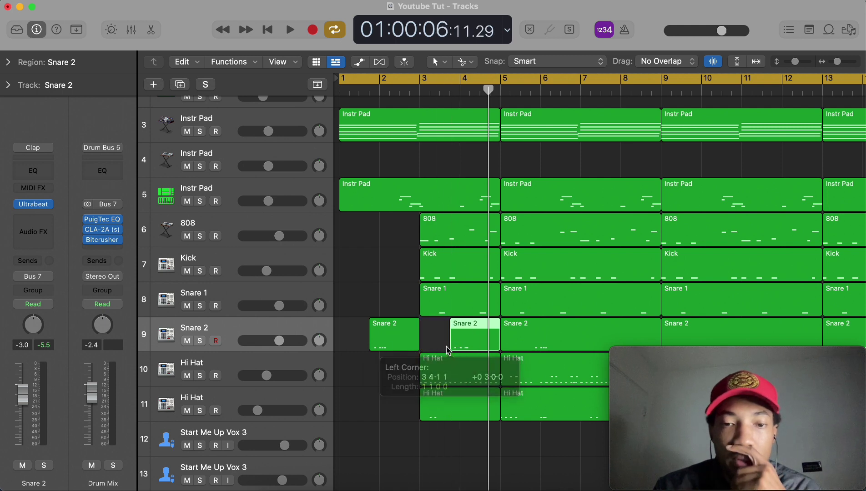
{"action": "left_click_drag", "start_coordinate": [379, 348], "coordinate": [419, 354]}
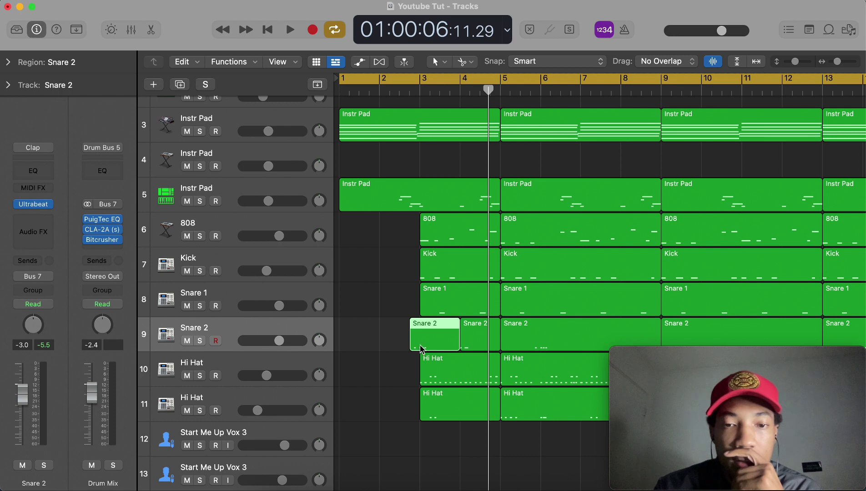
- Lower the Snare 2 track's volume to -5.5 dB while playing back the arrangement
{"action": "key", "text": "space"}
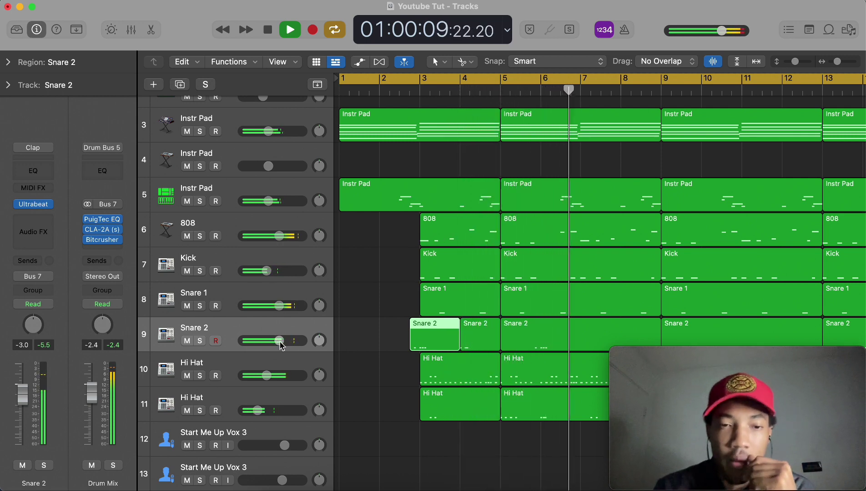
{"action": "left_click_drag", "start_coordinate": [280, 342], "coordinate": [267, 346]}
{"action": "scroll", "coordinate": [393, 399], "scroll_direction": "right", "scroll_amount": 4}
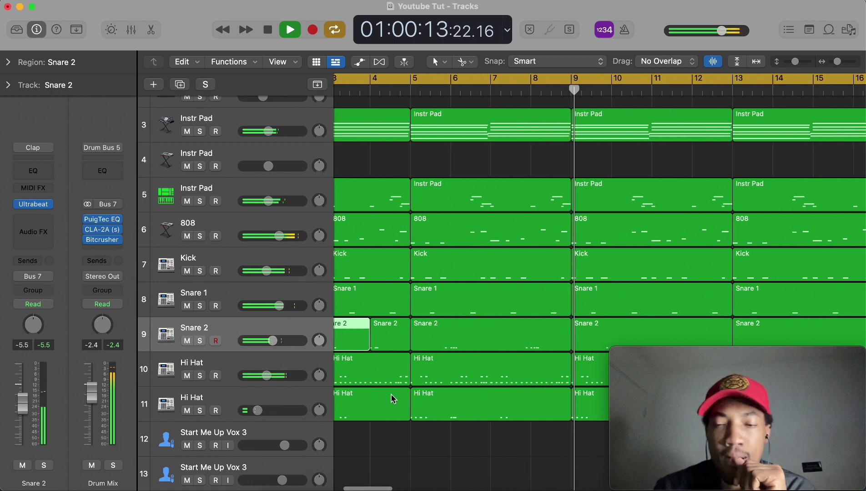
{"action": "scroll", "coordinate": [393, 399], "scroll_direction": "right", "scroll_amount": 1}
{"action": "scroll", "coordinate": [393, 399], "scroll_direction": "right", "scroll_amount": 3}
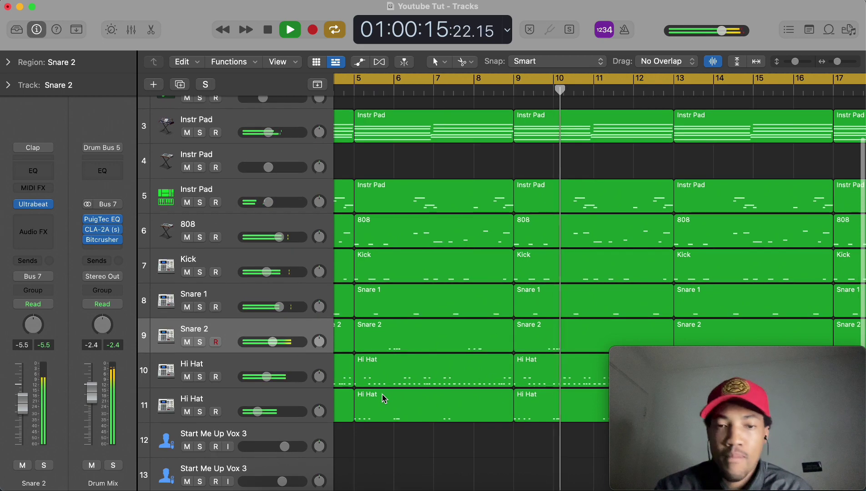
{"action": "scroll", "coordinate": [383, 398], "scroll_direction": "down", "scroll_amount": 5}
{"action": "scroll", "coordinate": [383, 398], "scroll_direction": "left", "scroll_amount": 2}
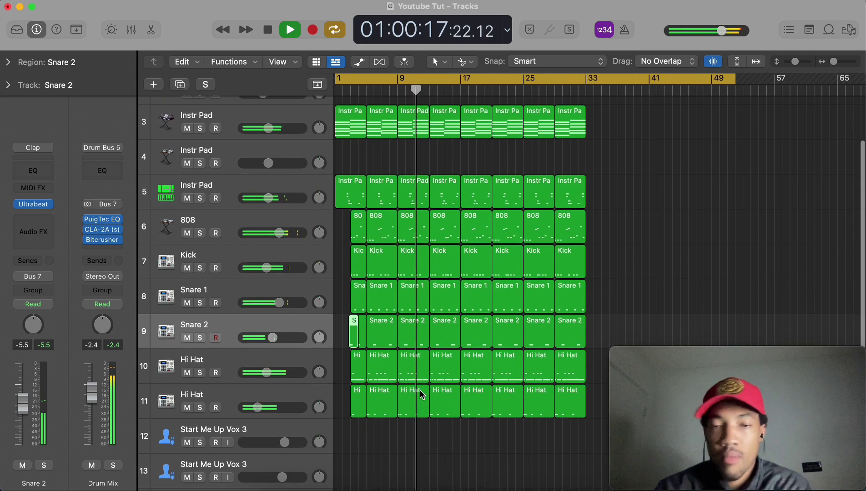
{"action": "scroll", "coordinate": [496, 400], "scroll_direction": "left", "scroll_amount": 1}
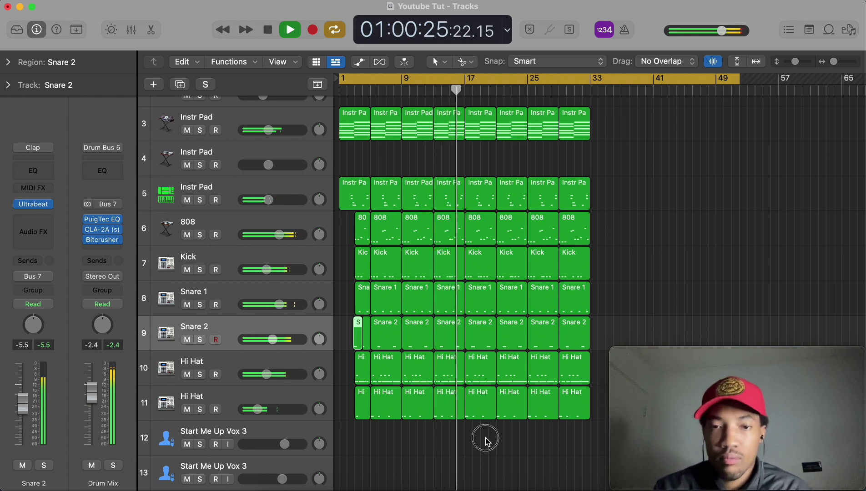
- Trim the Kick, Snare 1, Snare 2 and Hi Hat regions at bar 17 so they start at bar 18
{"action": "left_click_drag", "start_coordinate": [486, 440], "coordinate": [483, 277]}
{"action": "key", "text": "super+Right"}
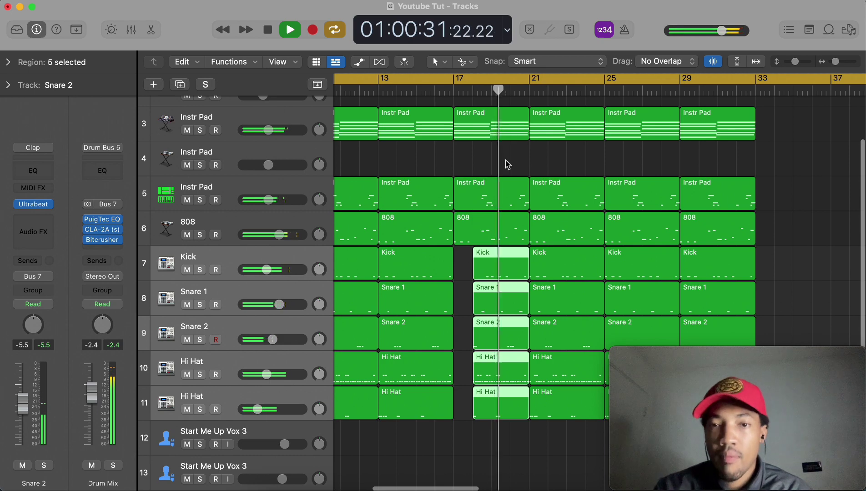
{"action": "scroll", "coordinate": [506, 159], "scroll_direction": "up", "scroll_amount": 3}
{"action": "scroll", "coordinate": [506, 150], "scroll_direction": "down", "scroll_amount": 3}
- Shorten the track 5 Instr Pad region at bar 17 to a length of 2 2 0 0 and mute the one at bar 21
{"action": "left_click", "coordinate": [504, 195]}
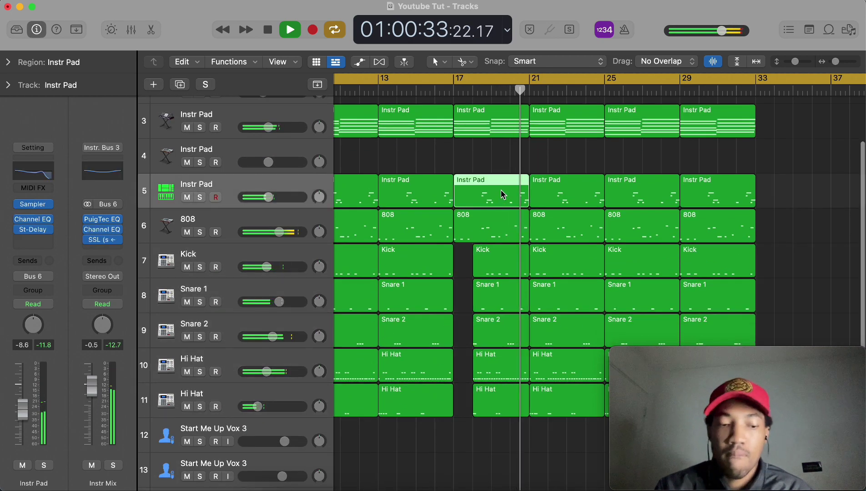
{"action": "left_click_drag", "start_coordinate": [524, 200], "coordinate": [498, 200]}
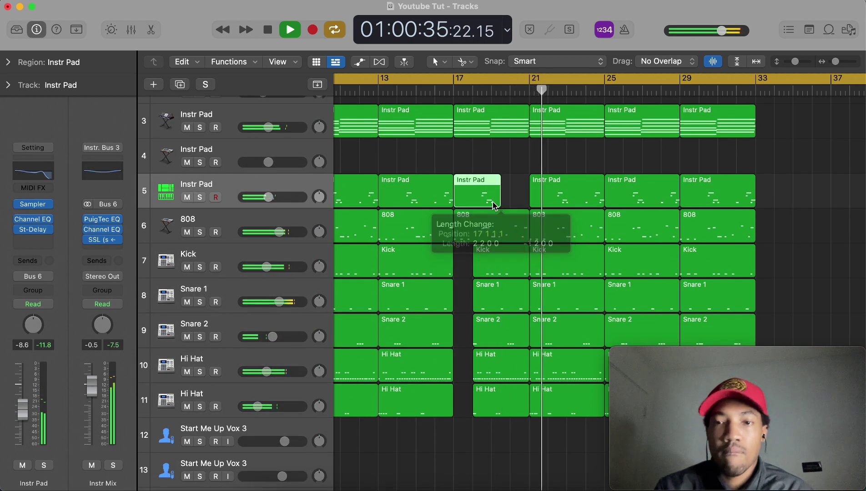
{"action": "left_click", "coordinate": [549, 194]}
{"action": "key", "text": "ctrl+m"}
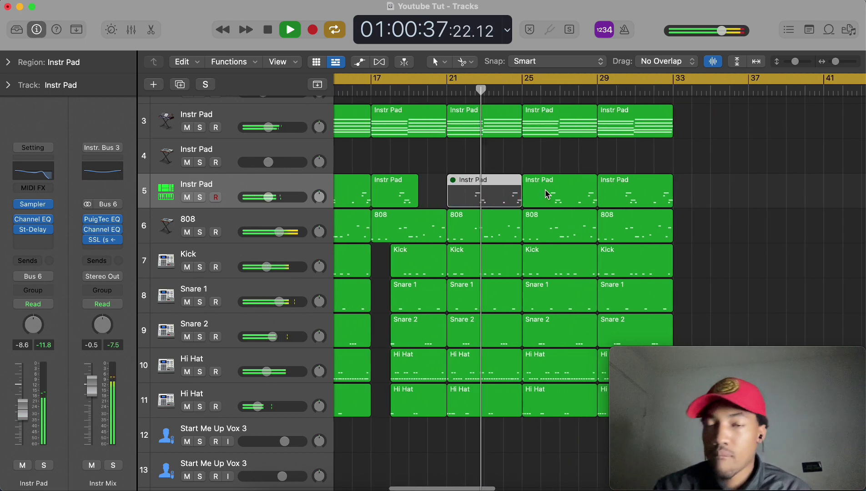
- Mute the Kick, Snare 1, Snare 2 and both Hi Hat regions starting at bars 25 and 29
{"action": "scroll", "coordinate": [545, 189], "scroll_direction": "up", "scroll_amount": 2}
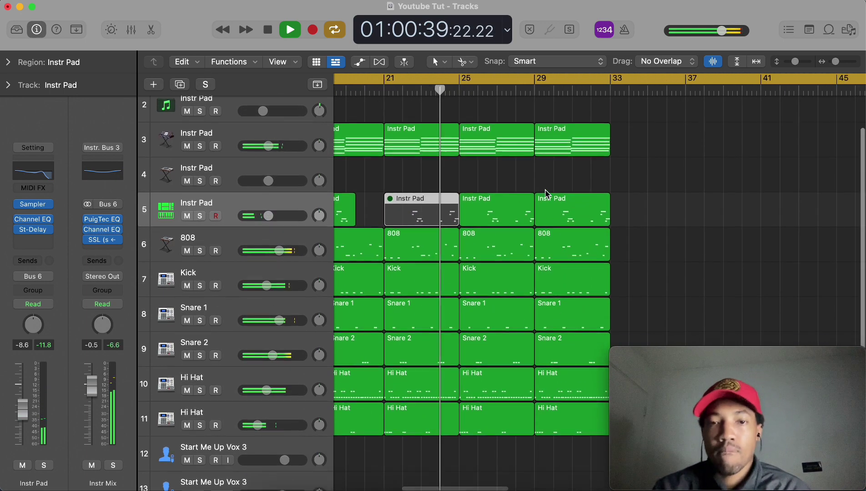
{"action": "left_click_drag", "start_coordinate": [500, 432], "coordinate": [499, 295]}
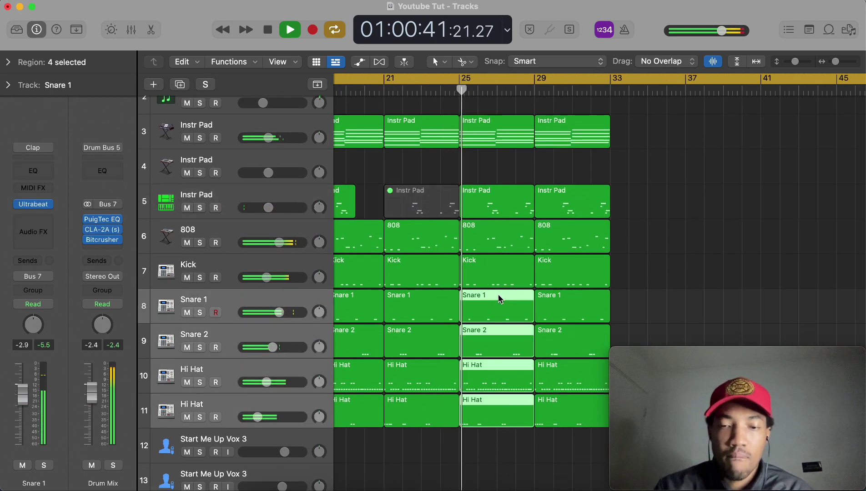
{"action": "key", "text": "ctrl+m"}
{"action": "left_click", "coordinate": [504, 283]}
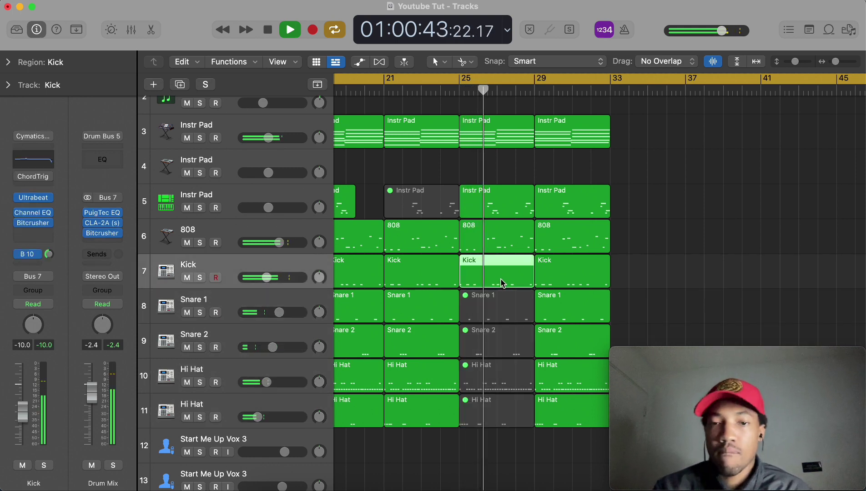
{"action": "scroll", "coordinate": [508, 288], "scroll_direction": "right", "scroll_amount": 3}
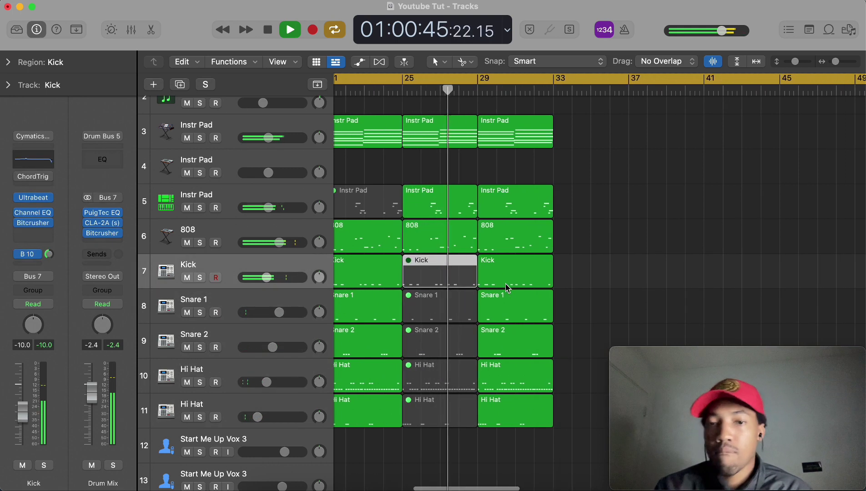
{"action": "left_click_drag", "start_coordinate": [572, 274], "coordinate": [489, 429]}
{"action": "key", "text": "ctrl+m"}
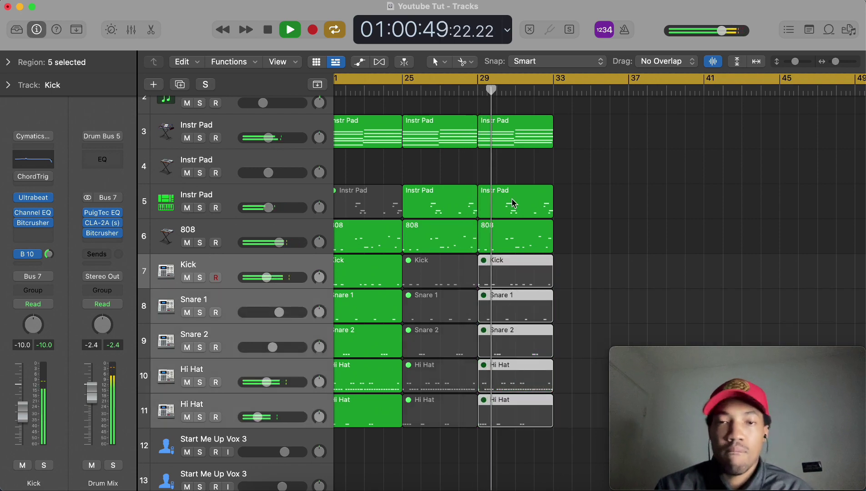
- Stop playback and copy all regions between bars 25 and 33, including the muted drums, to bar 33
{"action": "scroll", "coordinate": [518, 182], "scroll_direction": "left", "scroll_amount": 1}
{"action": "scroll", "coordinate": [619, 163], "scroll_direction": "up", "scroll_amount": 3}
{"action": "scroll", "coordinate": [619, 163], "scroll_direction": "down", "scroll_amount": 2}
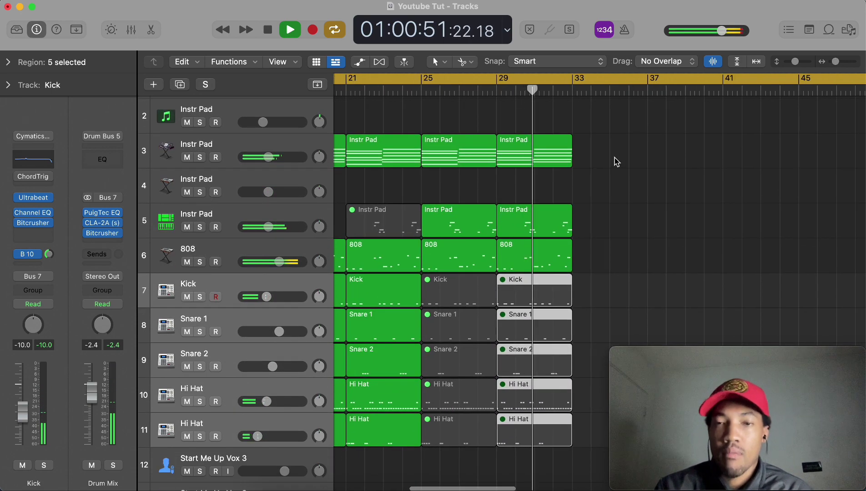
{"action": "left_click_drag", "start_coordinate": [607, 142], "coordinate": [473, 450]}
{"action": "key", "text": "space"}
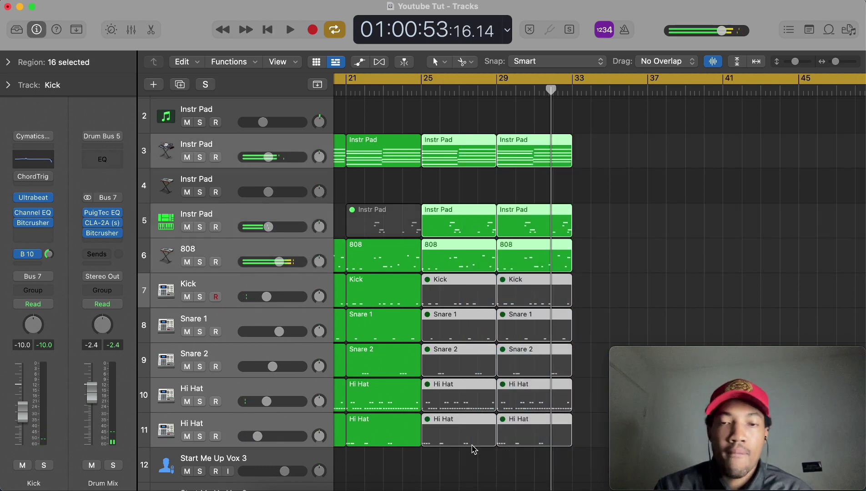
{"action": "left_click_drag", "start_coordinate": [454, 156], "coordinate": [608, 157]}
{"action": "scroll", "coordinate": [626, 239], "scroll_direction": "right", "scroll_amount": 10}
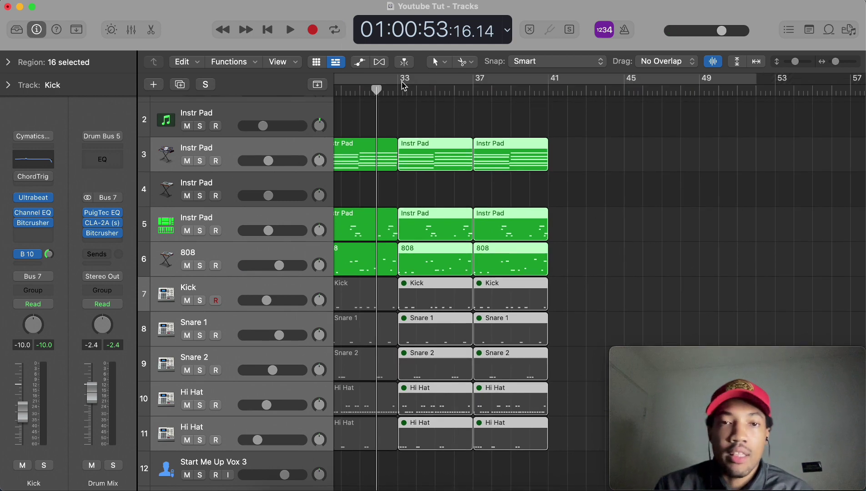
- Set the cycle range from bar 33 to bar 53 and copy all regions between bars 33 and 41 to bar 41
{"action": "left_click_drag", "start_coordinate": [402, 83], "coordinate": [756, 84]}
{"action": "left_click_drag", "start_coordinate": [601, 141], "coordinate": [433, 426]}
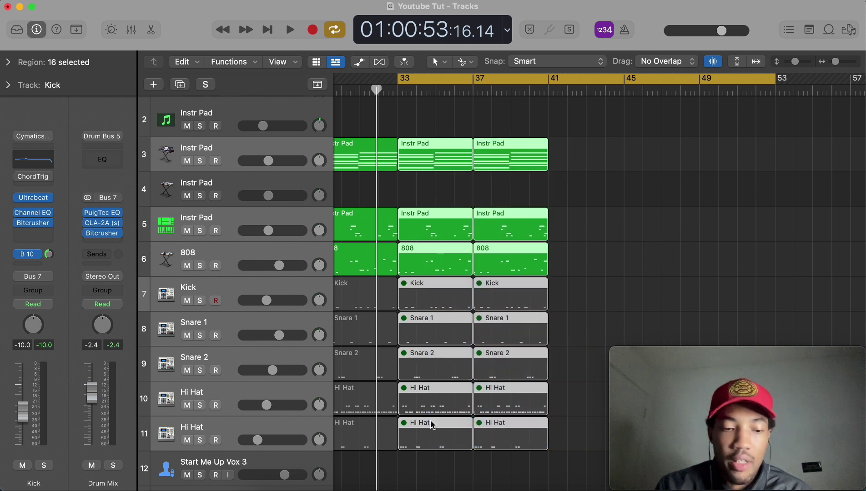
{"action": "left_click_drag", "start_coordinate": [448, 157], "coordinate": [589, 150]}
{"action": "scroll", "coordinate": [454, 226], "scroll_direction": "left", "scroll_amount": 3}
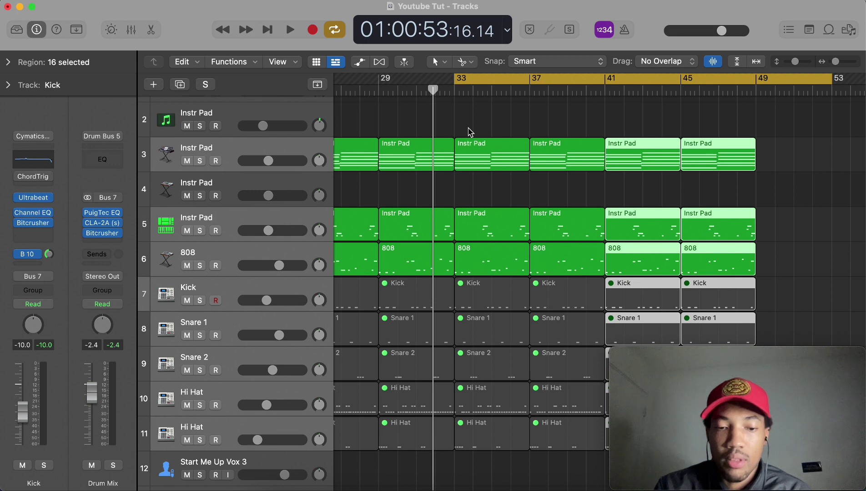
- Unmute the Snare 1, Snare 2 and track 10 Hi Hat regions starting at bars 33 and 37
{"action": "key", "text": "space"}
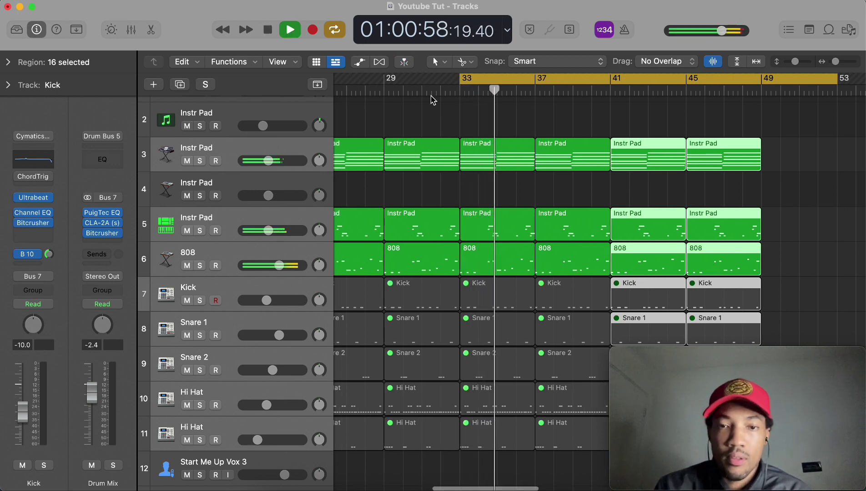
{"action": "scroll", "coordinate": [429, 96], "scroll_direction": "left", "scroll_amount": 8}
{"action": "key", "text": "space"}
{"action": "scroll", "coordinate": [705, 141], "scroll_direction": "right", "scroll_amount": 3}
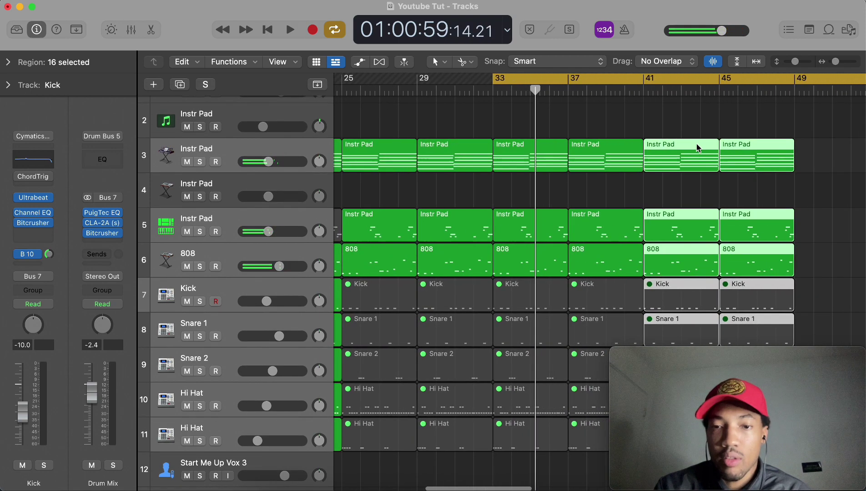
{"action": "scroll", "coordinate": [593, 262], "scroll_direction": "down", "scroll_amount": 3}
{"action": "scroll", "coordinate": [593, 263], "scroll_direction": "right", "scroll_amount": 3}
{"action": "left_click", "coordinate": [492, 280]}
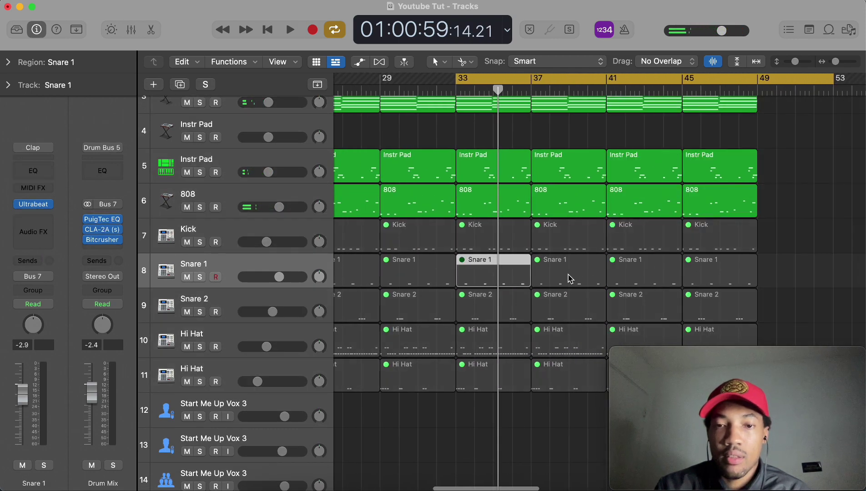
{"action": "left_click", "coordinate": [564, 312], "text": "shift"}
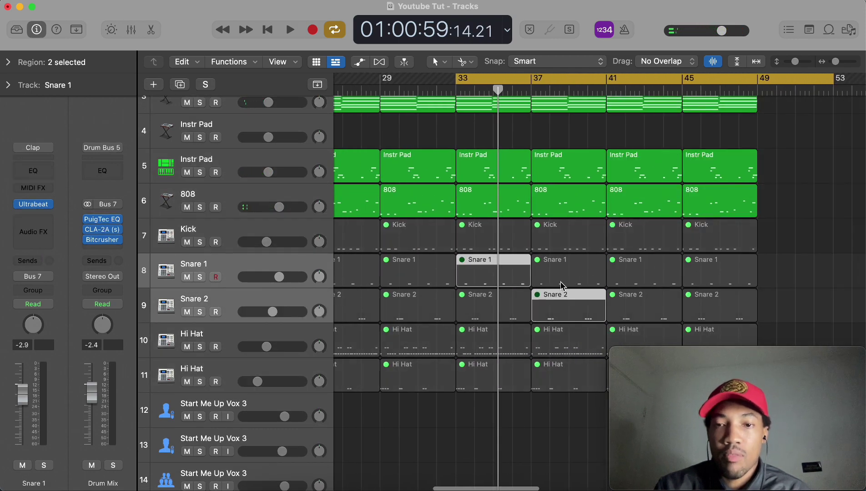
{"action": "left_click", "coordinate": [517, 354], "text": "shift"}
{"action": "key", "text": "ctrl+m"}
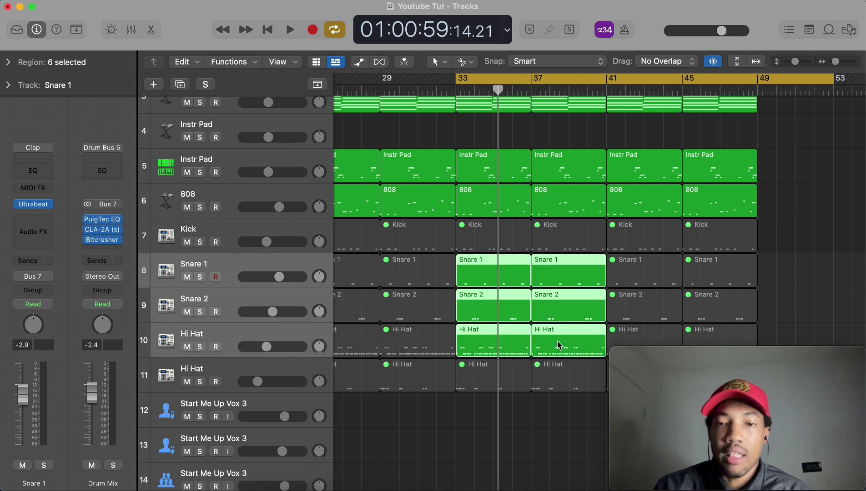
- Try the track 11 Hi Hat regions at bars 33 and 37 unmuted during playback and mute them again
{"action": "key", "text": "space"}
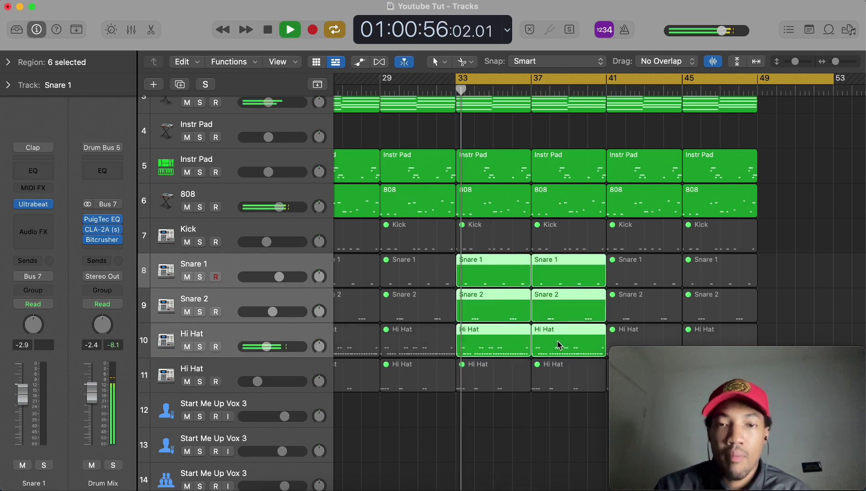
{"action": "left_click", "coordinate": [500, 385]}
{"action": "left_click_drag", "start_coordinate": [518, 414], "coordinate": [564, 373]}
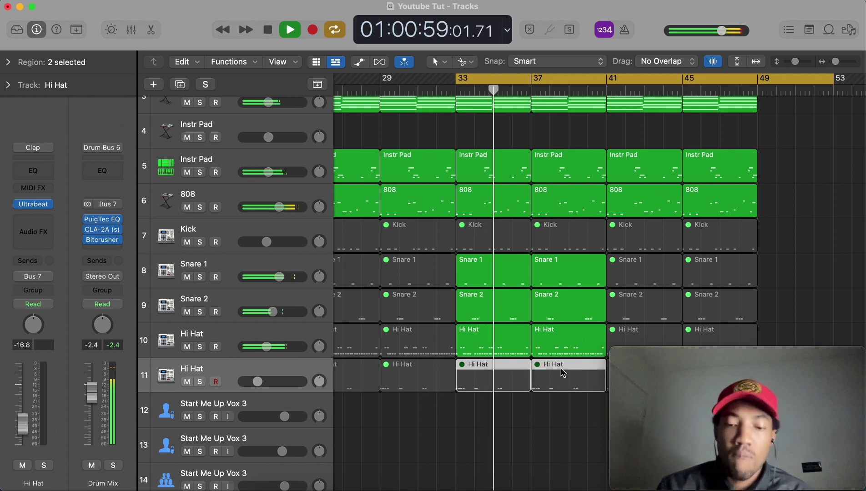
{"action": "key", "text": "ctrl+m"}
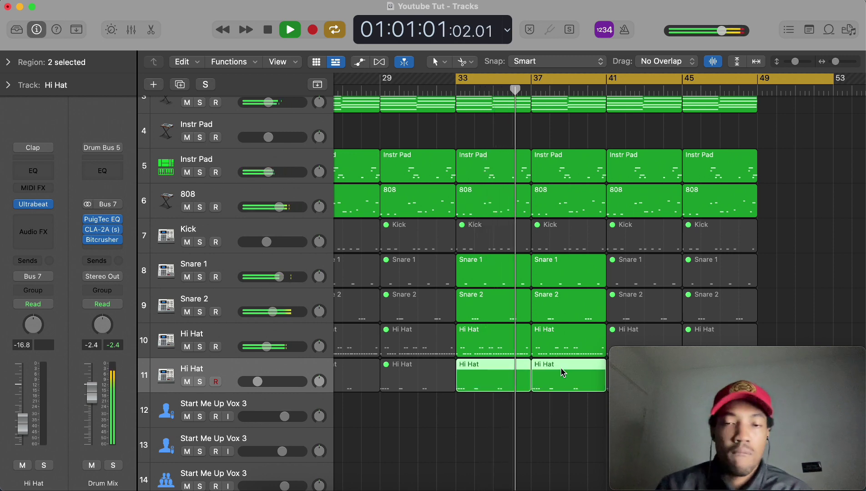
{"action": "key", "text": "ctrl+m"}
- Unmute the Snare 1, Snare 2 and both Hi Hat regions starting at bars 41 and 45
{"action": "scroll", "coordinate": [563, 373], "scroll_direction": "right", "scroll_amount": 5}
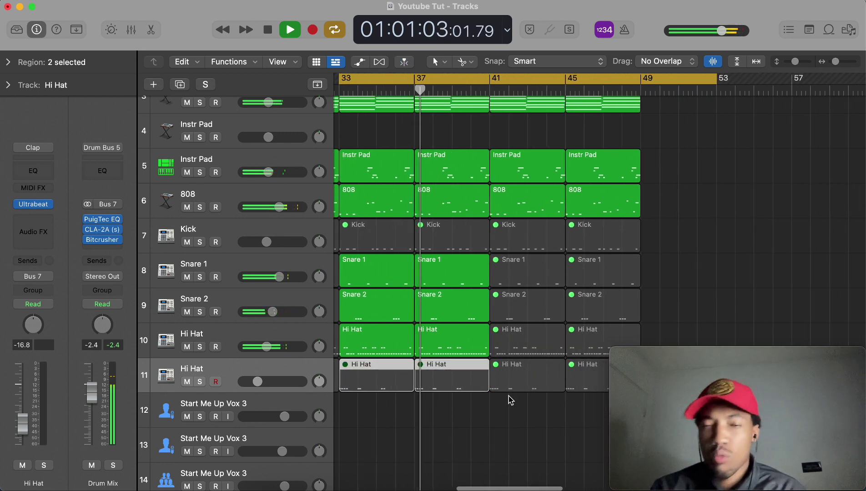
{"action": "scroll", "coordinate": [503, 428], "scroll_direction": "right", "scroll_amount": 2}
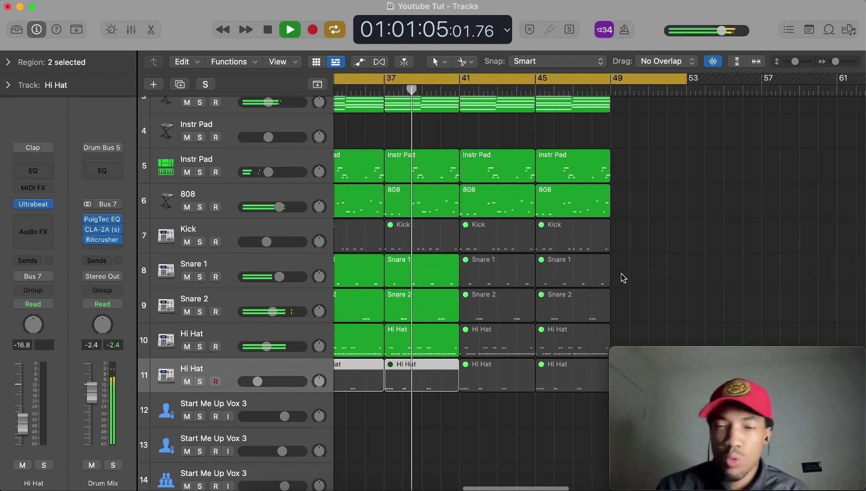
{"action": "left_click_drag", "start_coordinate": [634, 255], "coordinate": [473, 370]}
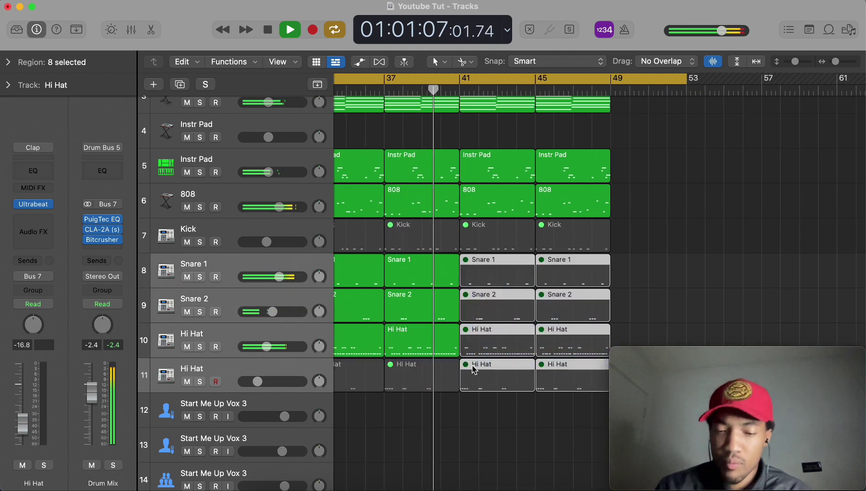
{"action": "key", "text": "ctrl+m"}
- Copy all regions between bars 41 and 49, including the muted Kick regions, to bar 49
{"action": "scroll", "coordinate": [473, 369], "scroll_direction": "down", "scroll_amount": 1}
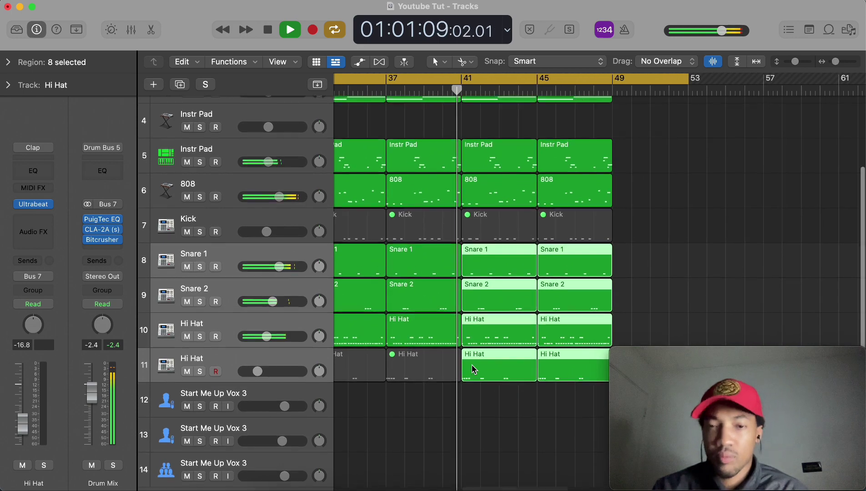
{"action": "scroll", "coordinate": [473, 370], "scroll_direction": "up", "scroll_amount": 1}
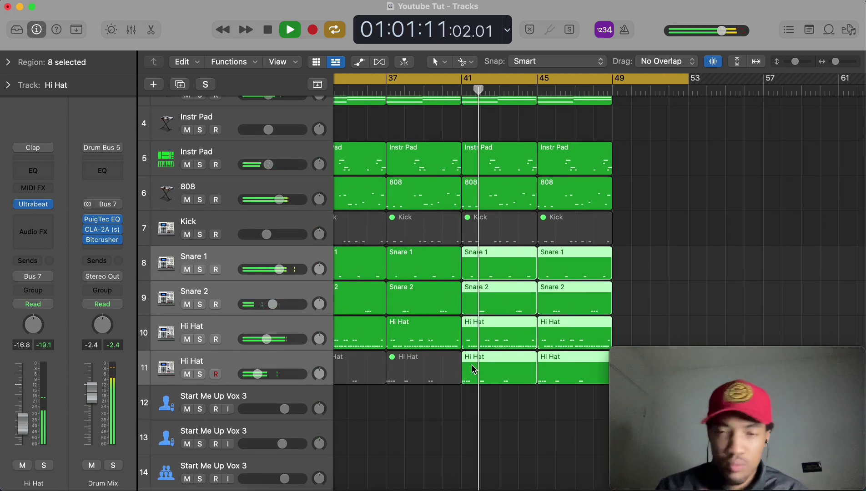
{"action": "scroll", "coordinate": [473, 369], "scroll_direction": "up", "scroll_amount": 4}
{"action": "scroll", "coordinate": [473, 369], "scroll_direction": "right", "scroll_amount": 2}
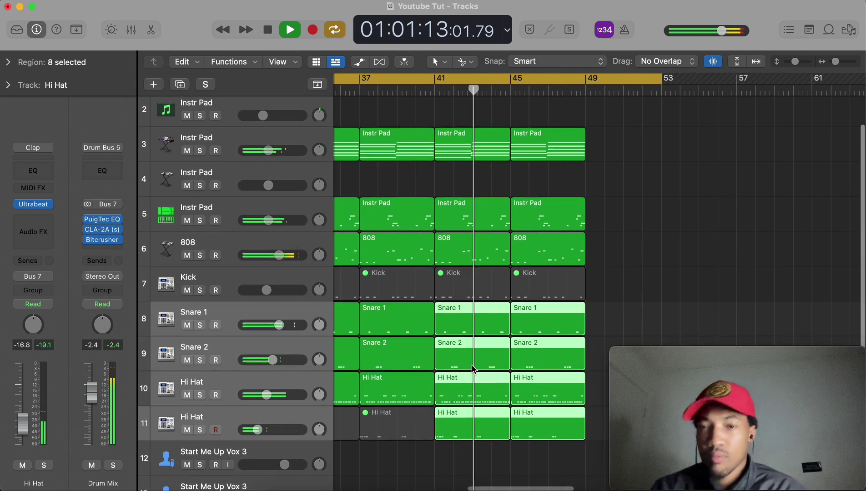
{"action": "scroll", "coordinate": [473, 369], "scroll_direction": "right", "scroll_amount": 3}
{"action": "left_click_drag", "start_coordinate": [583, 130], "coordinate": [423, 439]}
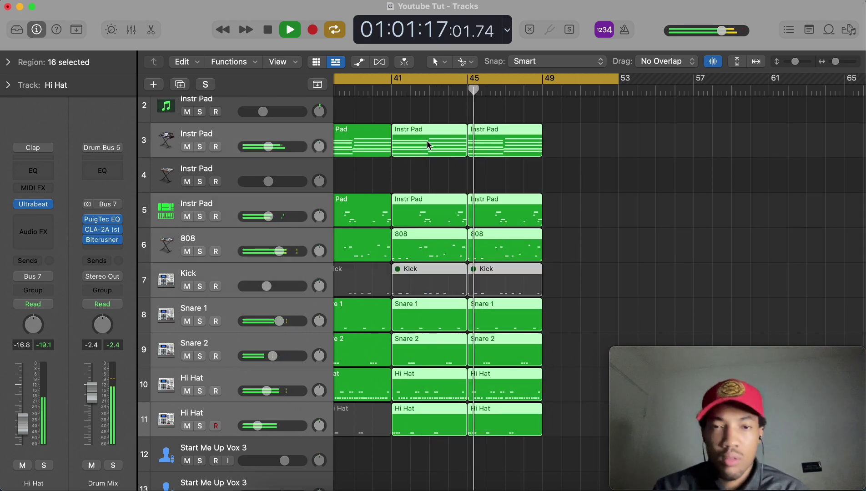
{"action": "left_click_drag", "start_coordinate": [448, 145], "coordinate": [574, 141]}
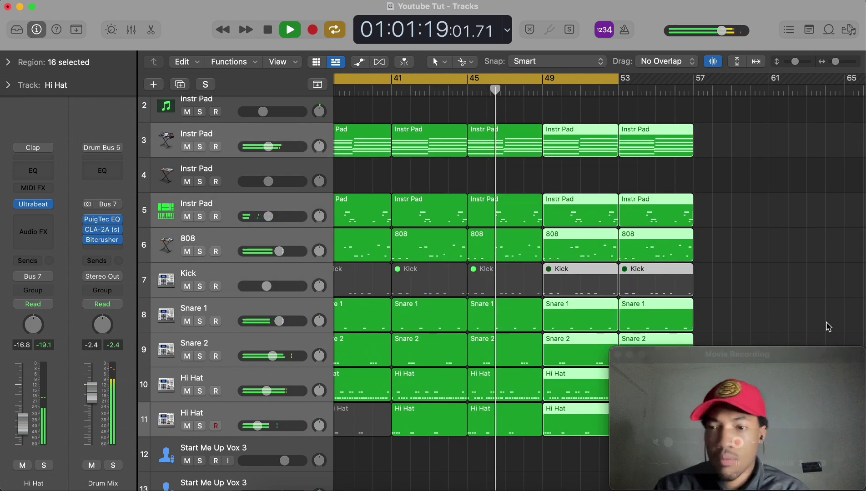
- Unmute the Kick regions starting at bars 49 and 53, then extend the cycle range past bar 57 and turn cycling off
{"action": "left_click", "coordinate": [783, 301]}
{"action": "left_click", "coordinate": [646, 285]}
{"action": "left_click", "coordinate": [587, 284], "text": "shift"}
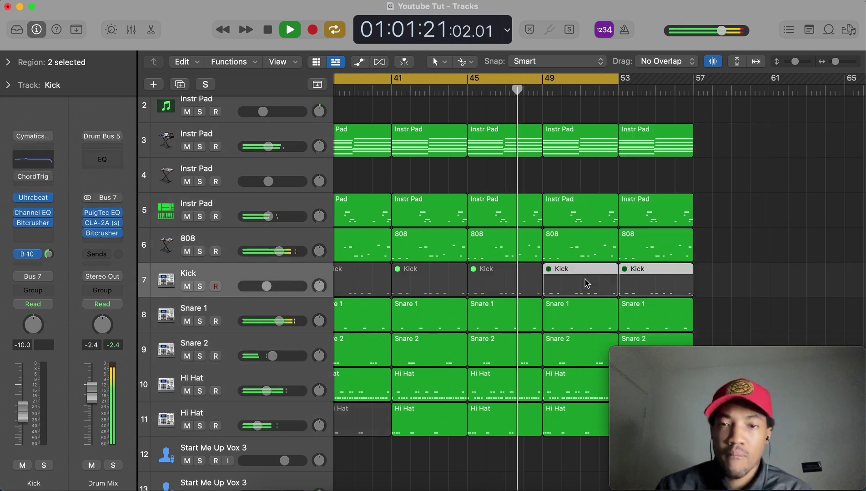
{"action": "key", "text": "m"}
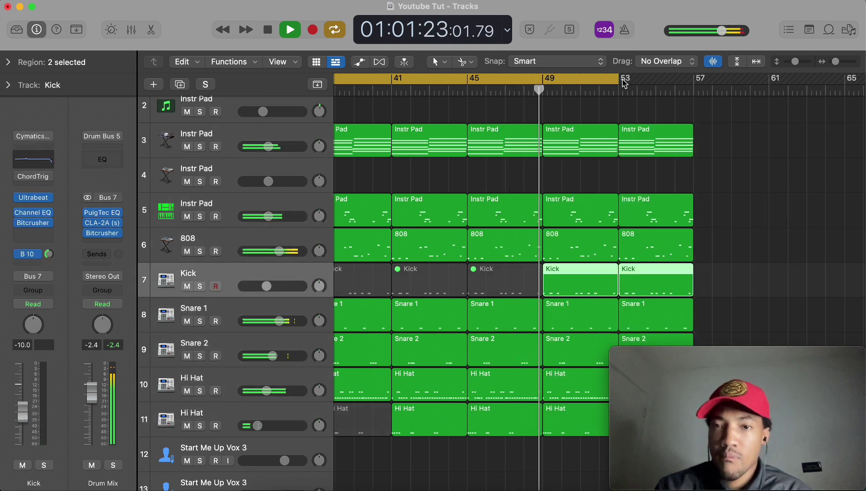
{"action": "left_click_drag", "start_coordinate": [617, 80], "coordinate": [760, 79]}
{"action": "left_click", "coordinate": [568, 80]}
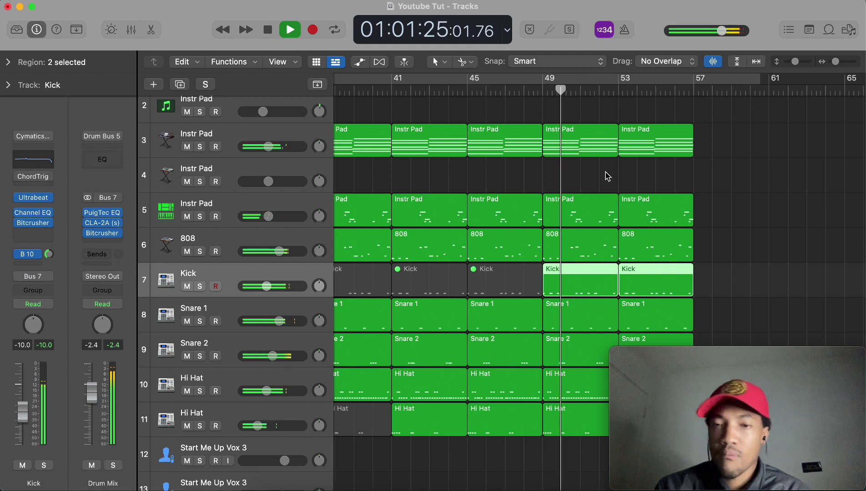
- Copy all regions between bars 49 and 57 to bar 57
{"action": "scroll", "coordinate": [608, 177], "scroll_direction": "right", "scroll_amount": 5}
{"action": "left_click_drag", "start_coordinate": [559, 134], "coordinate": [393, 410]}
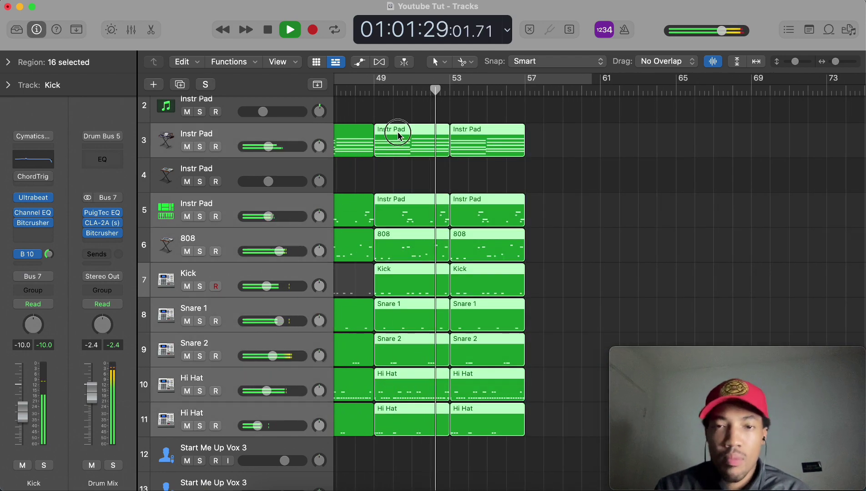
{"action": "left_click_drag", "start_coordinate": [398, 137], "coordinate": [557, 140]}
- Try muting the track 5 Instr Pad regions at bars 41 and 45 and unmute them again
{"action": "key", "text": "super+Left"}
{"action": "key", "text": "super+Left"}
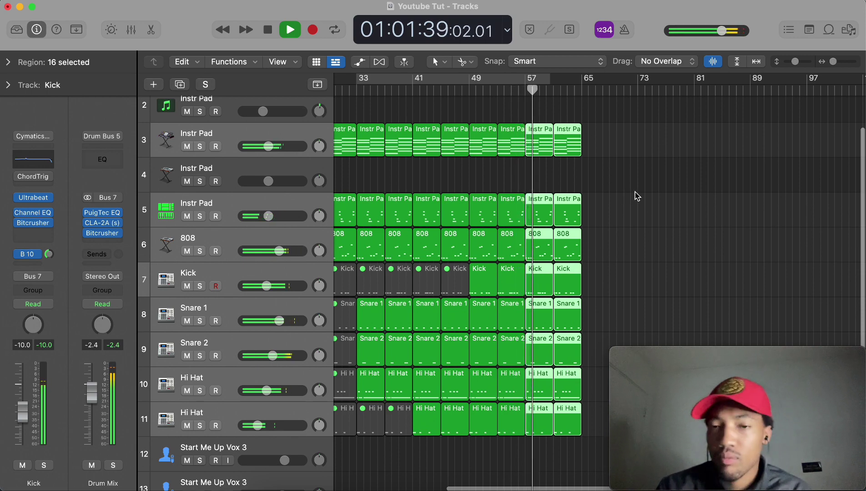
{"action": "scroll", "coordinate": [618, 202], "scroll_direction": "left", "scroll_amount": 5}
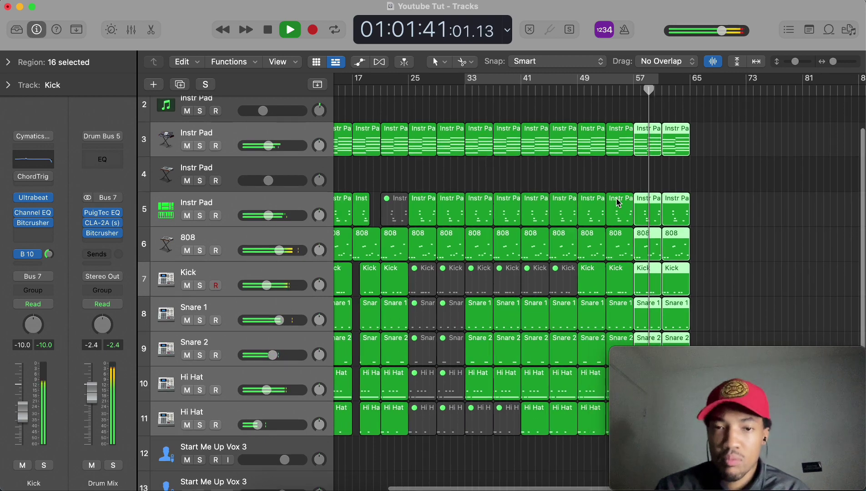
{"action": "scroll", "coordinate": [619, 203], "scroll_direction": "down", "scroll_amount": 1}
{"action": "scroll", "coordinate": [618, 203], "scroll_direction": "right", "scroll_amount": 1}
{"action": "scroll", "coordinate": [619, 203], "scroll_direction": "right", "scroll_amount": 2}
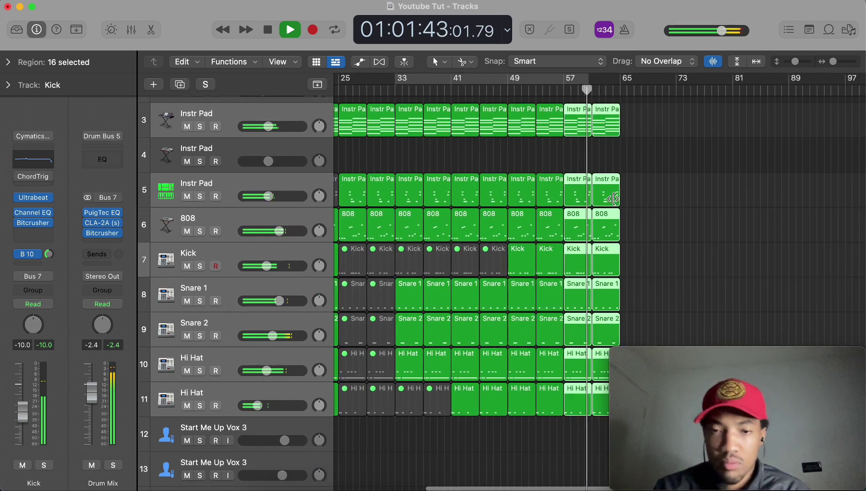
{"action": "scroll", "coordinate": [617, 201], "scroll_direction": "down", "scroll_amount": 1}
{"action": "scroll", "coordinate": [613, 199], "scroll_direction": "left", "scroll_amount": 1}
{"action": "left_click_drag", "start_coordinate": [499, 148], "coordinate": [517, 168]}
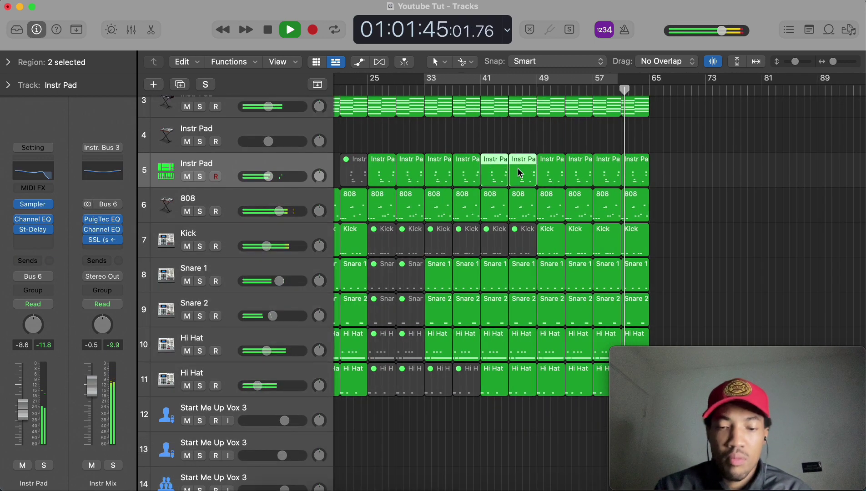
{"action": "key", "text": "m"}
{"action": "scroll", "coordinate": [519, 169], "scroll_direction": "right", "scroll_amount": 3}
{"action": "scroll", "coordinate": [520, 173], "scroll_direction": "right", "scroll_amount": 2}
{"action": "scroll", "coordinate": [520, 172], "scroll_direction": "up", "scroll_amount": 1}
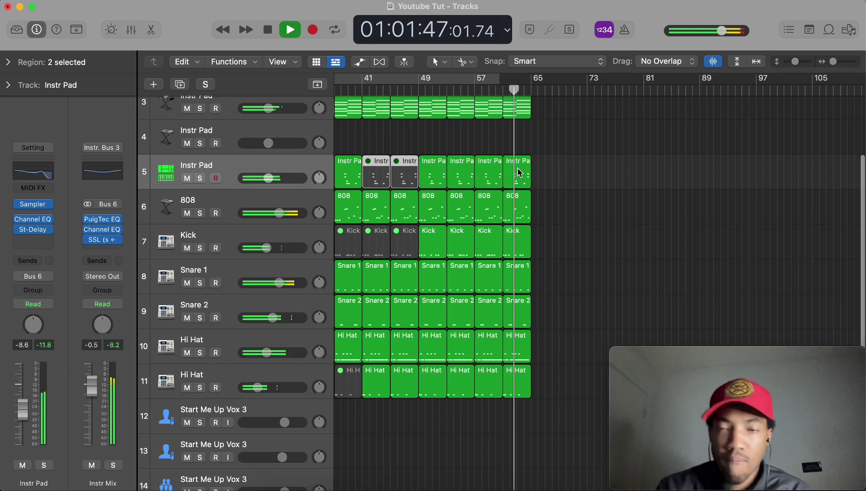
{"action": "key", "text": "ctrl+m"}
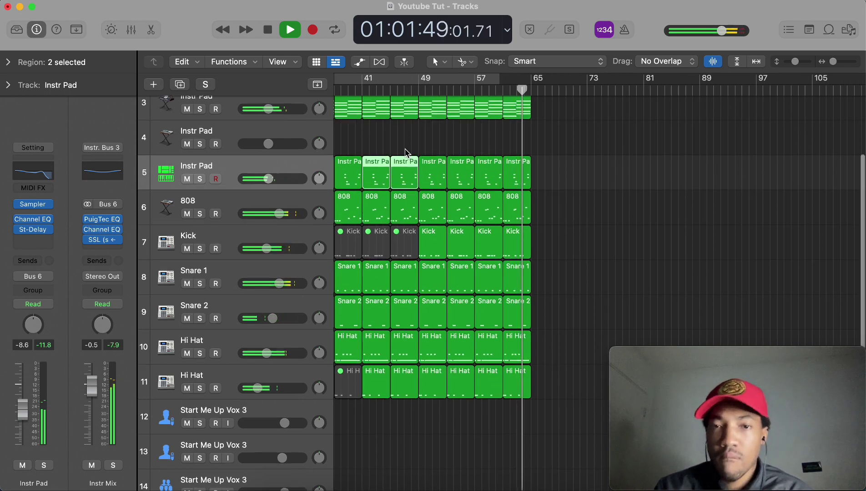
- Copy two track 3 Instr Pad regions to bar 65 and bounce them in place to a new track with the source muted
{"action": "scroll", "coordinate": [407, 151], "scroll_direction": "up", "scroll_amount": 3}
{"action": "mouse_move", "coordinate": [552, 155]}
{"action": "left_mouse_down"}
{"action": "mouse_move", "coordinate": [483, 164]}
{"action": "mouse_move", "coordinate": [449, 364]}
{"action": "mouse_move", "coordinate": [476, 444]}
{"action": "mouse_move", "coordinate": [483, 170]}
{"action": "mouse_move", "coordinate": [571, 163]}
{"action": "mouse_move", "coordinate": [545, 163]}
{"action": "left_mouse_up"}
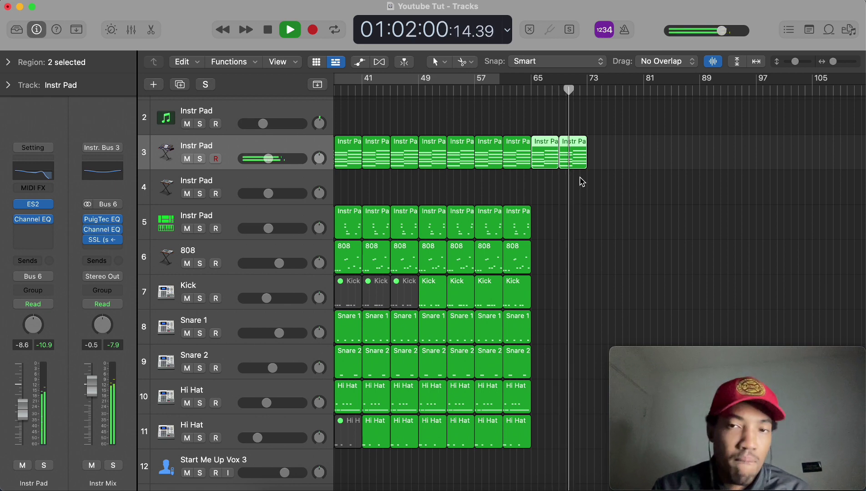
{"action": "right_click", "coordinate": [567, 155]}
{"action": "left_click", "coordinate": [595, 165]}
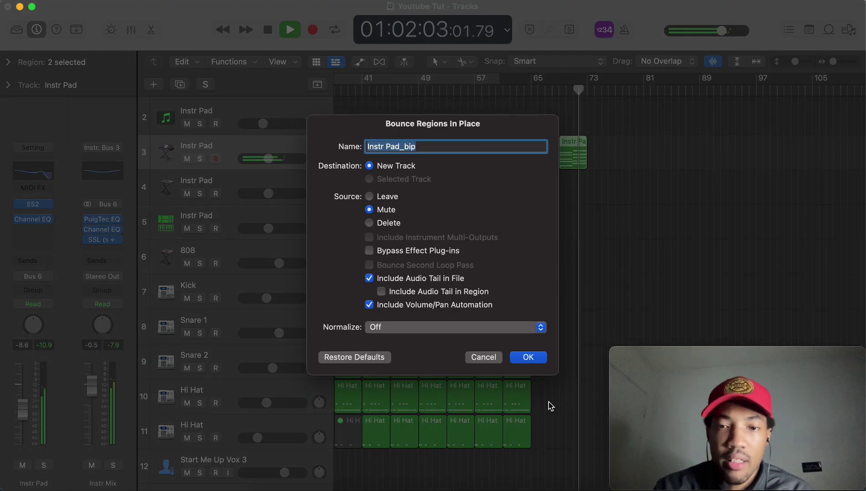
{"action": "left_click", "coordinate": [526, 356]}
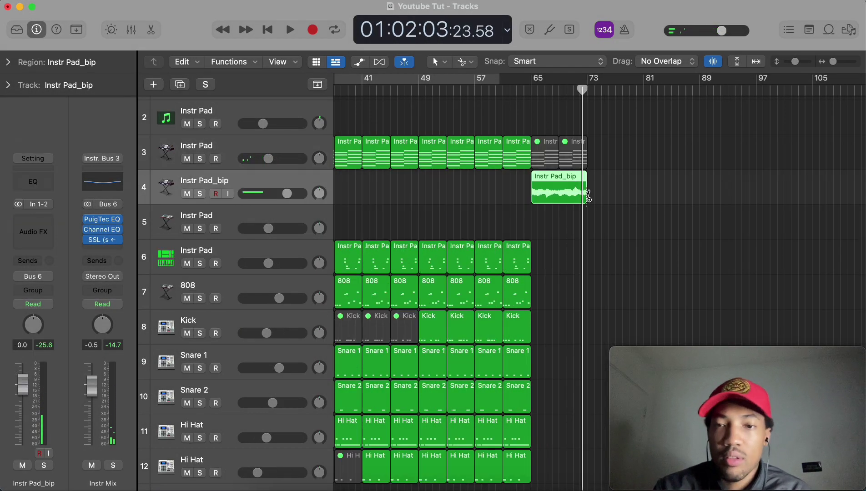
- Add a fade to the end of the bounced Instr Pad region with the Fade Tool, set it to Slow Down, and play the ending
{"action": "left_click", "coordinate": [472, 63]}
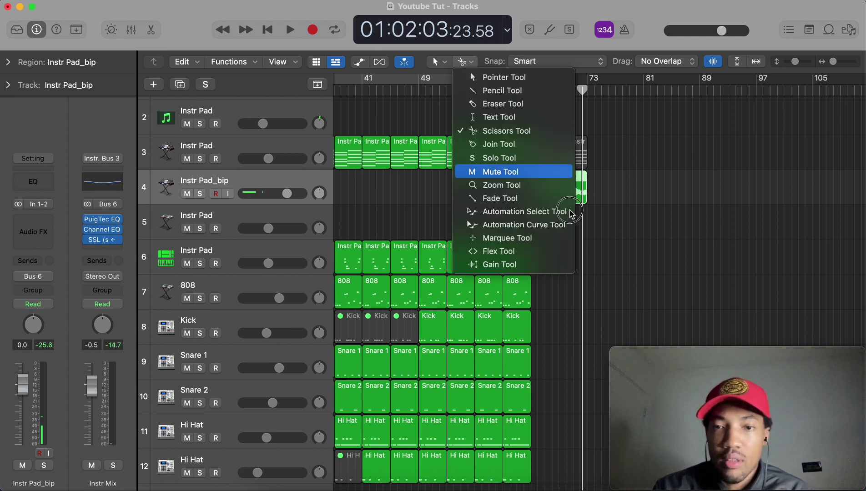
{"action": "left_click", "coordinate": [546, 198]}
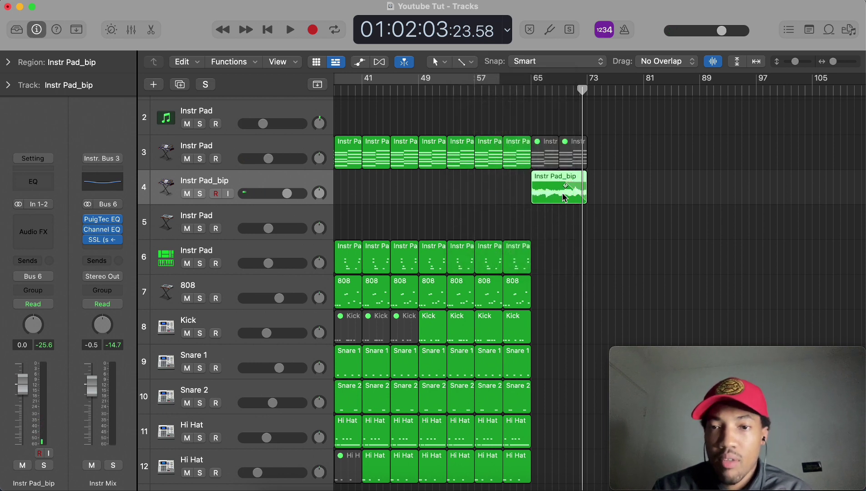
{"action": "right_click", "coordinate": [577, 193]}
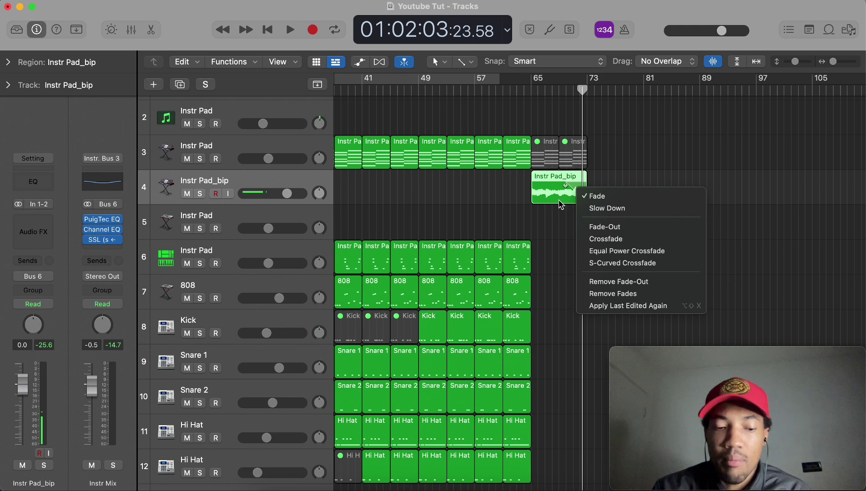
{"action": "left_click", "coordinate": [591, 208]}
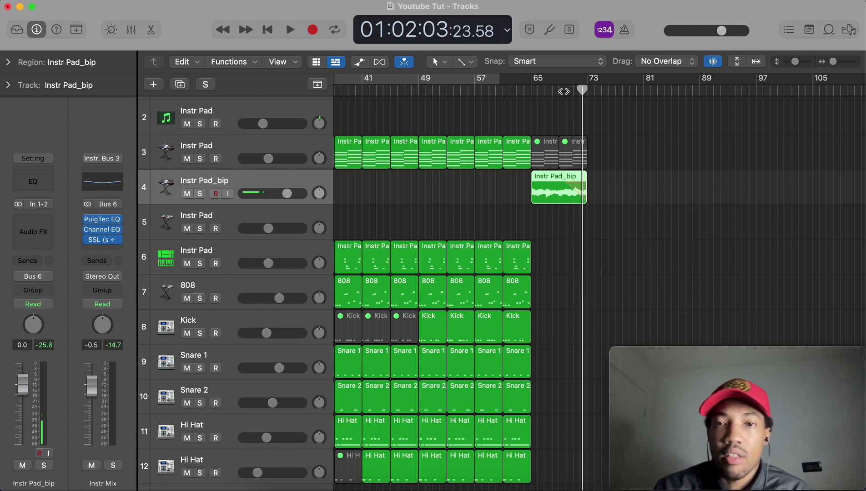
{"action": "key", "text": "space"}
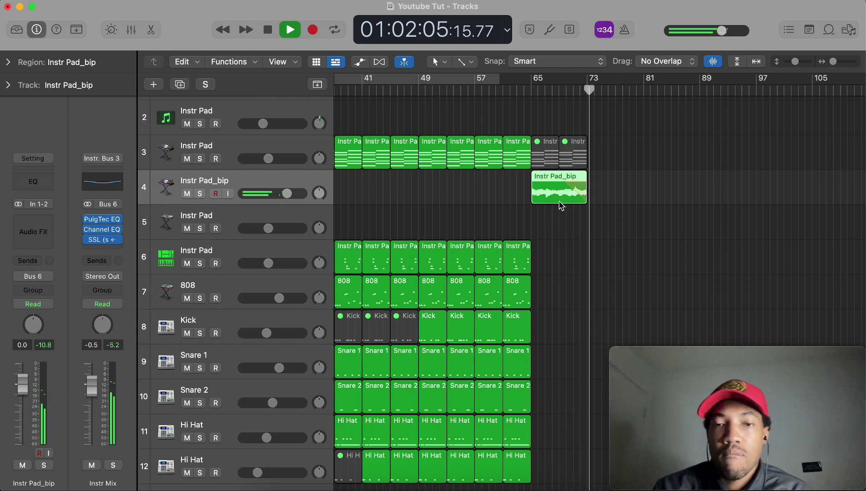
{"action": "key", "text": "space"}
{"action": "key", "text": "super+Left"}
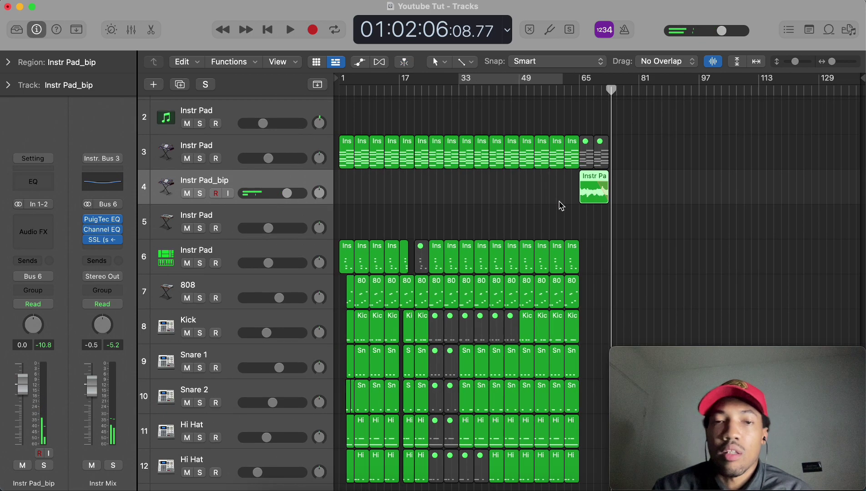
- Play the song from the beginning, select the first Start Me Up Vox 3 track and show its Bus 8 reverb channel
{"action": "scroll", "coordinate": [505, 131], "scroll_direction": "down", "scroll_amount": 3}
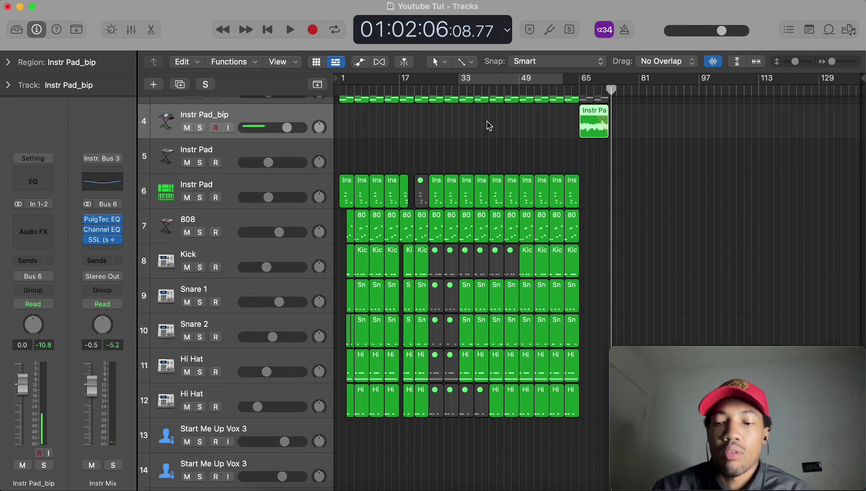
{"action": "key", "text": "Return"}
{"action": "key", "text": "space"}
{"action": "scroll", "coordinate": [319, 319], "scroll_direction": "down", "scroll_amount": 4}
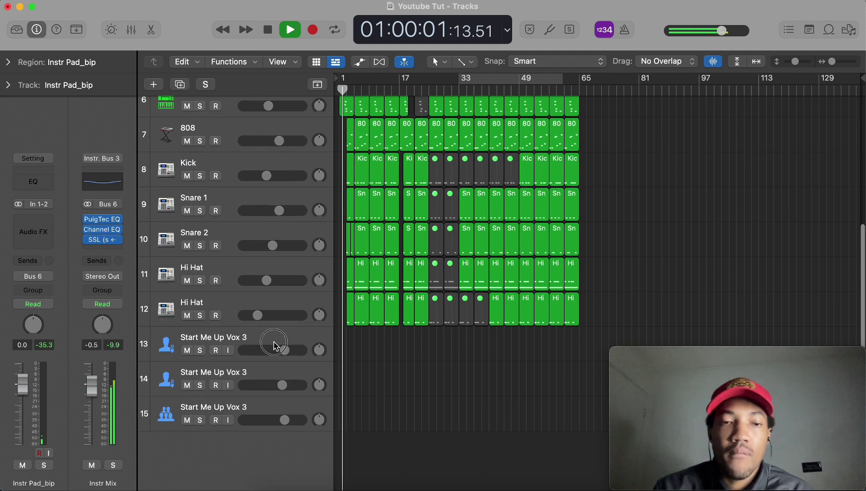
{"action": "left_click", "coordinate": [266, 355]}
{"action": "scroll", "coordinate": [267, 355], "scroll_direction": "up", "scroll_amount": 2}
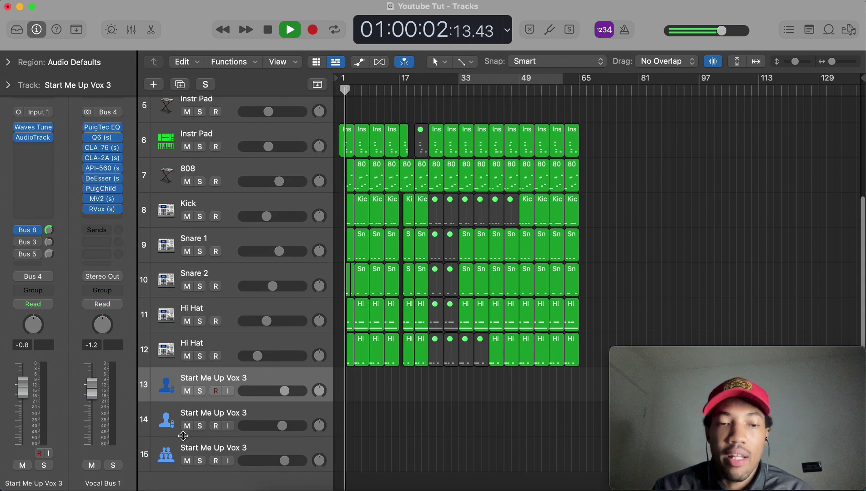
{"action": "left_click", "coordinate": [30, 231]}
{"action": "left_click", "coordinate": [4, 181]}
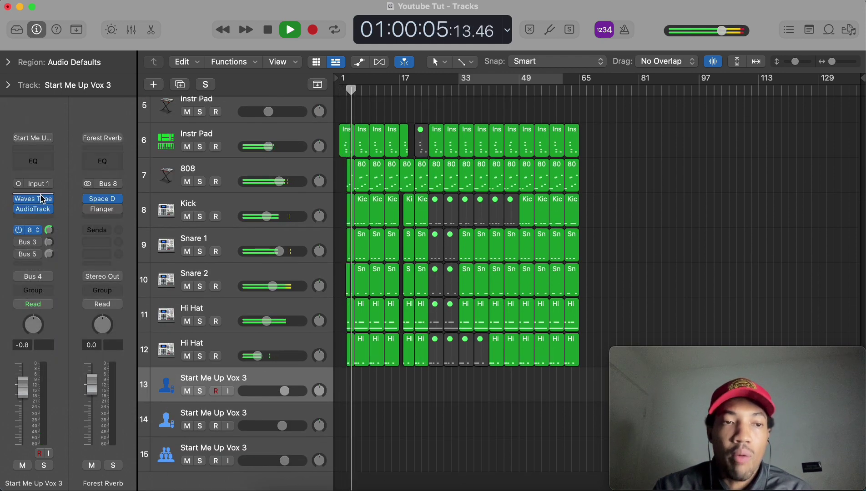
- Set the Waves Tune Real-Time scale to Major on the first Start Me Up Vox 3 track and stop playback
{"action": "left_click", "coordinate": [35, 200]}
{"action": "left_click_drag", "start_coordinate": [574, 156], "coordinate": [574, 9]}
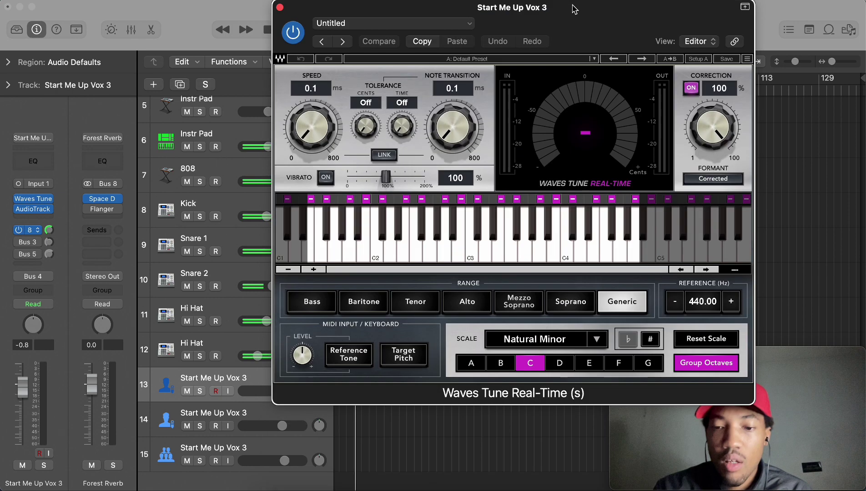
{"action": "left_click", "coordinate": [595, 346]}
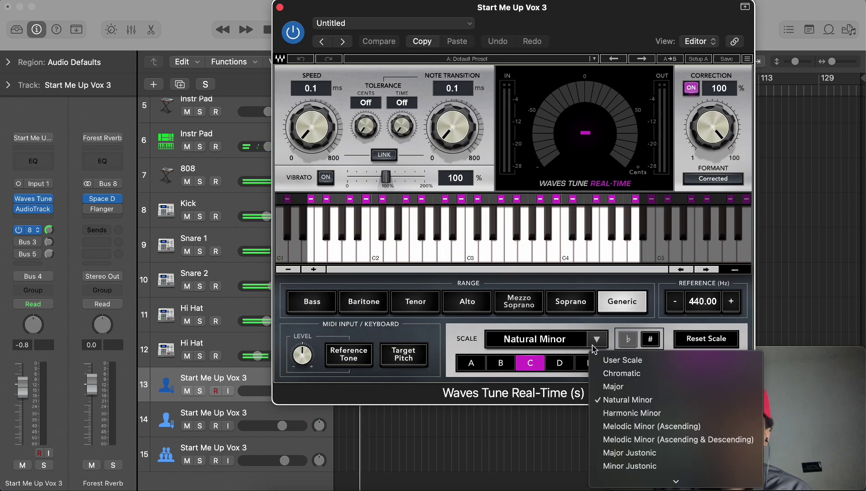
{"action": "left_click", "coordinate": [572, 328]}
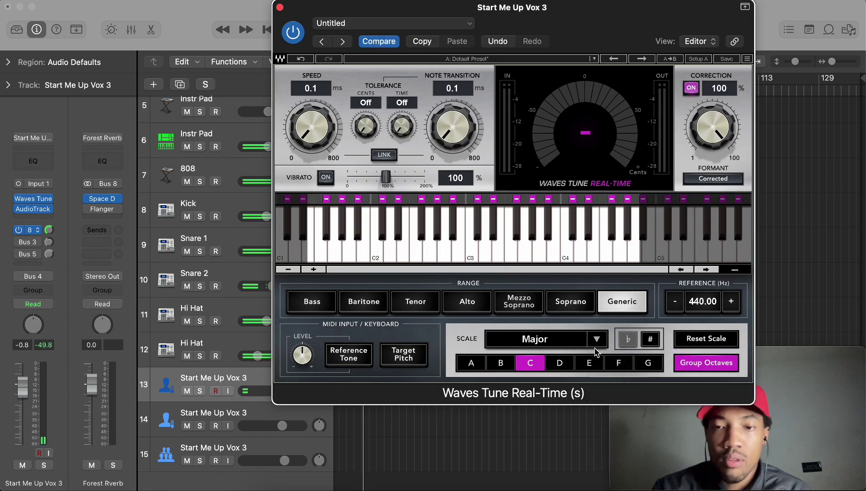
{"action": "left_click", "coordinate": [279, 8]}
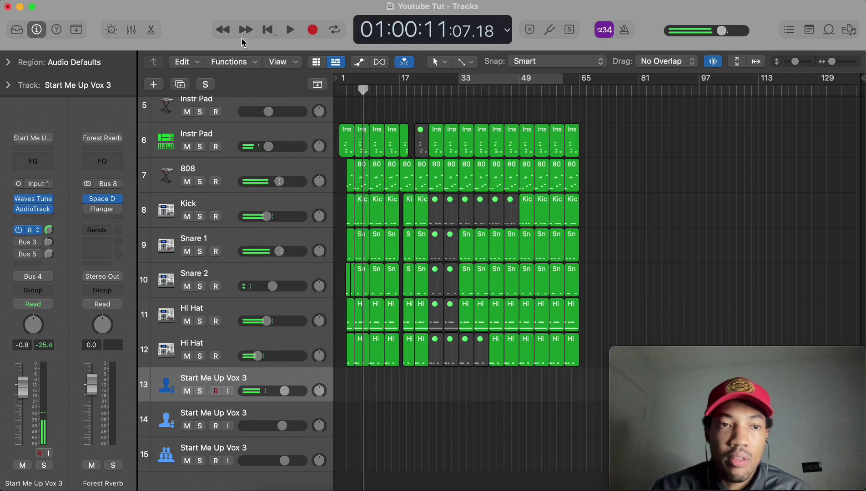
- Check which channels the vocal track's Bus 8 send and Bus 4 output are routed to
{"action": "left_click", "coordinate": [38, 237]}
{"action": "left_click", "coordinate": [5, 214]}
{"action": "left_click", "coordinate": [36, 277]}
{"action": "left_click", "coordinate": [2, 205]}
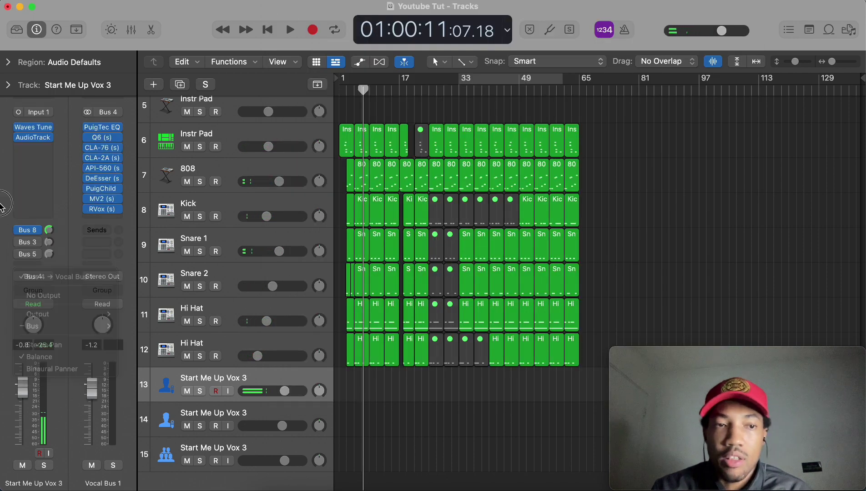
{"action": "left_click", "coordinate": [33, 234]}
{"action": "left_click", "coordinate": [4, 200]}
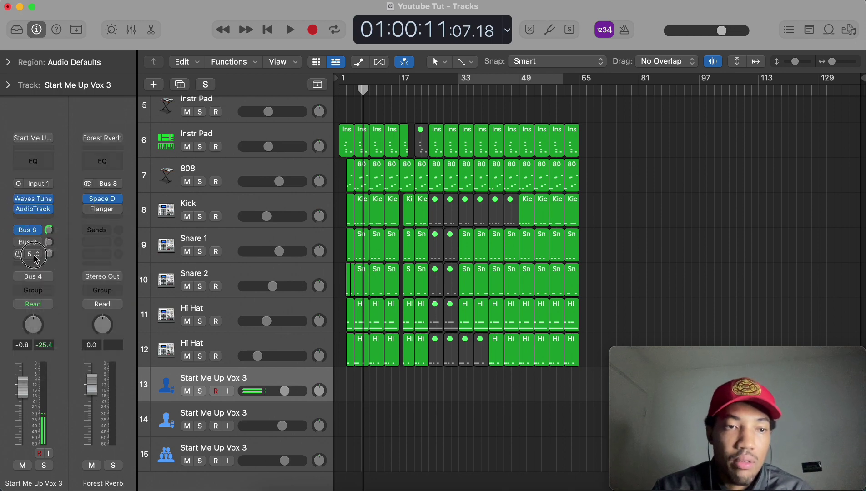
- Try the Long Verb user reverb setting on the Bus 5 aux channel of the vocal track
{"action": "left_click", "coordinate": [36, 259]}
{"action": "left_click", "coordinate": [117, 133]}
{"action": "left_click", "coordinate": [116, 139]}
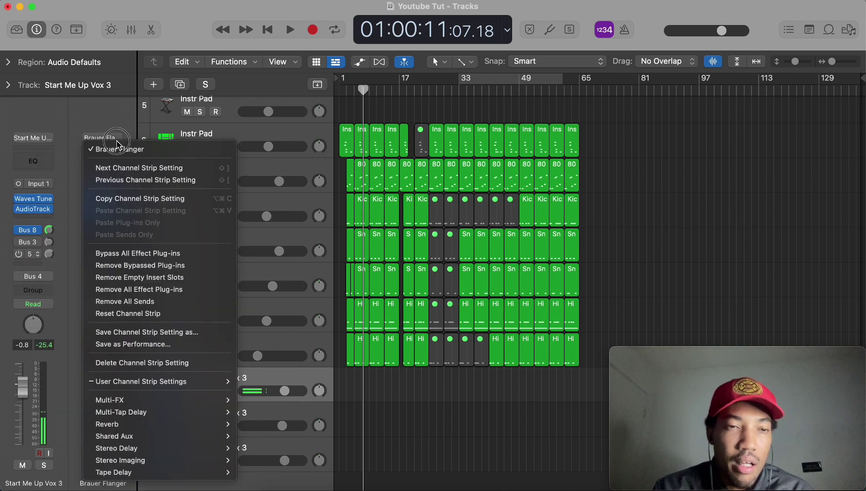
{"action": "left_click", "coordinate": [45, 172]}
{"action": "left_click", "coordinate": [121, 137]}
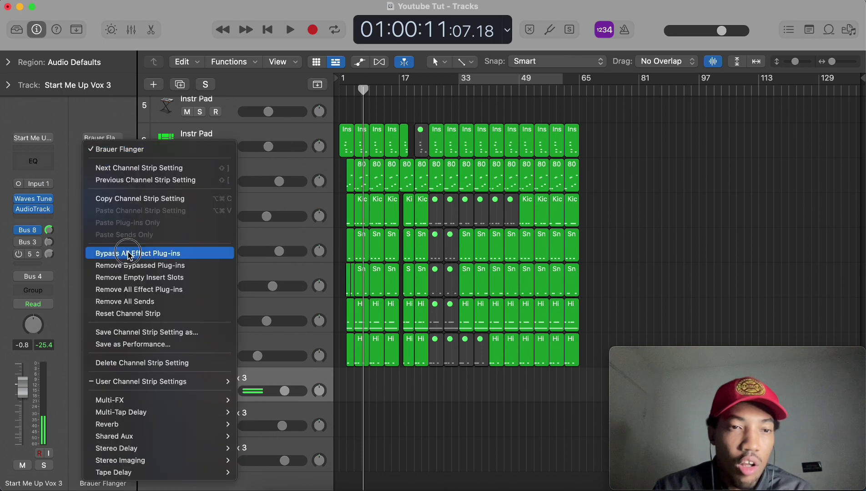
{"action": "mouse_move", "coordinate": [147, 381]}
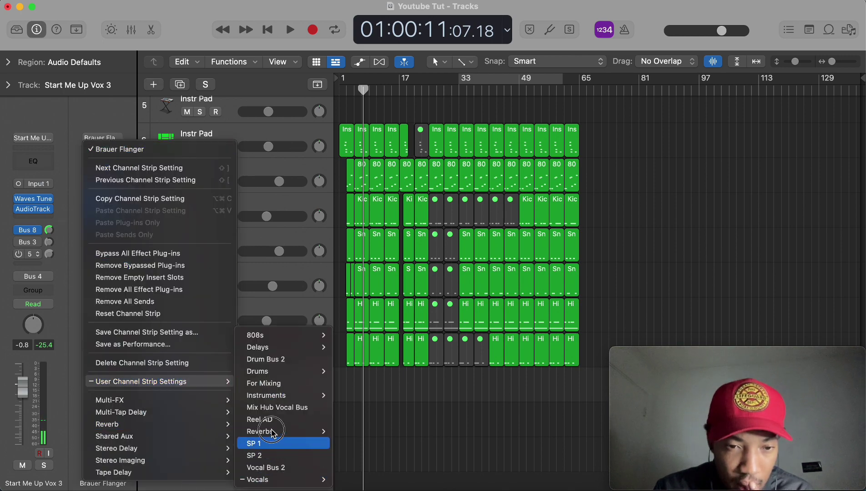
{"action": "mouse_move", "coordinate": [270, 432]}
{"action": "left_click", "coordinate": [387, 457]}
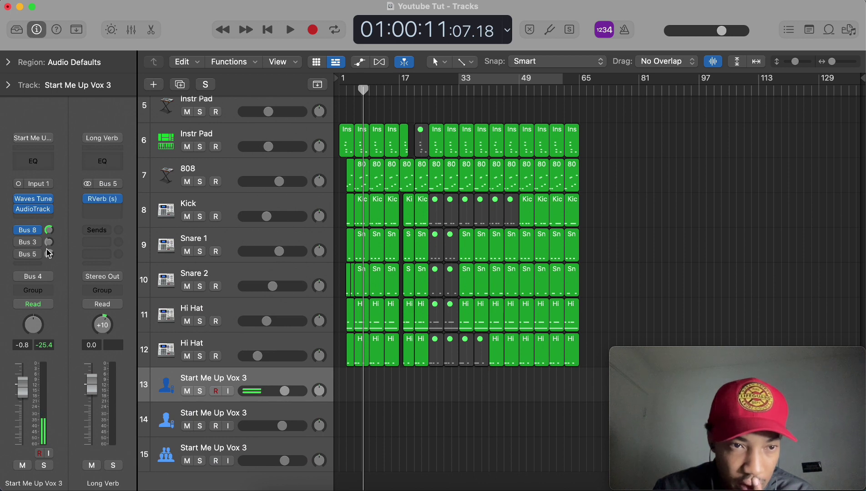
{"action": "left_click", "coordinate": [116, 141]}
{"action": "mouse_move", "coordinate": [150, 381]}
{"action": "mouse_move", "coordinate": [274, 432]}
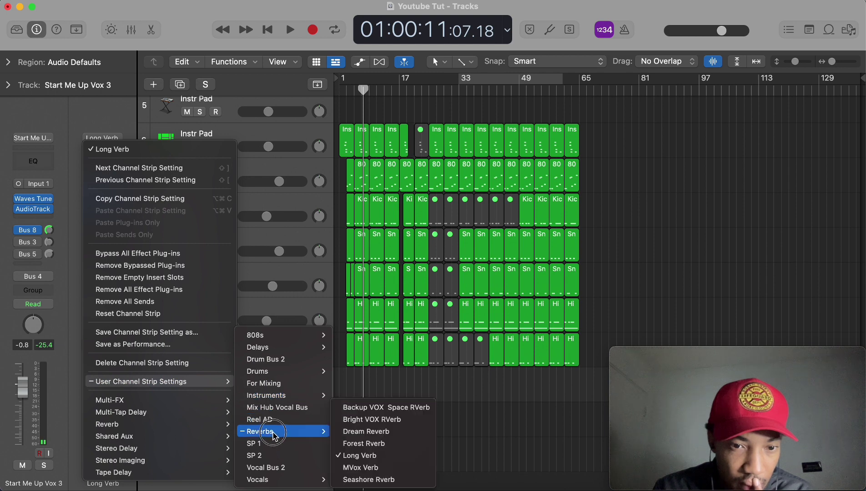
{"action": "left_click", "coordinate": [117, 213]}
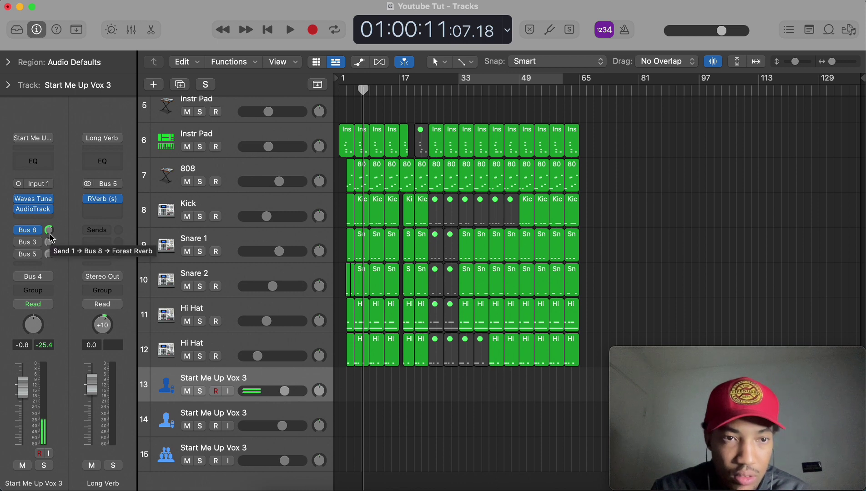
- Replace the Brauer Flanger setting on the Bus 5 aux with the user reverb setting Long Verb and raise the vocal's Bus 5 send
{"action": "left_click", "coordinate": [40, 254]}
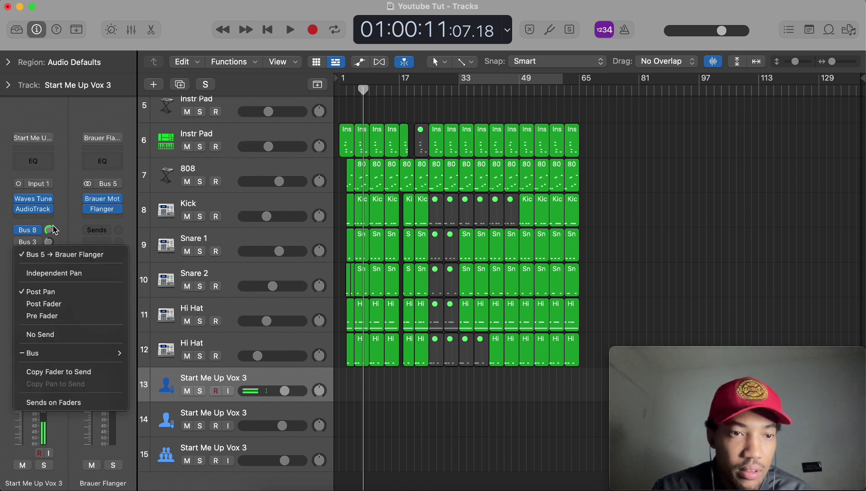
{"action": "left_click", "coordinate": [53, 227]}
{"action": "left_click", "coordinate": [32, 231]}
{"action": "left_click", "coordinate": [56, 206]}
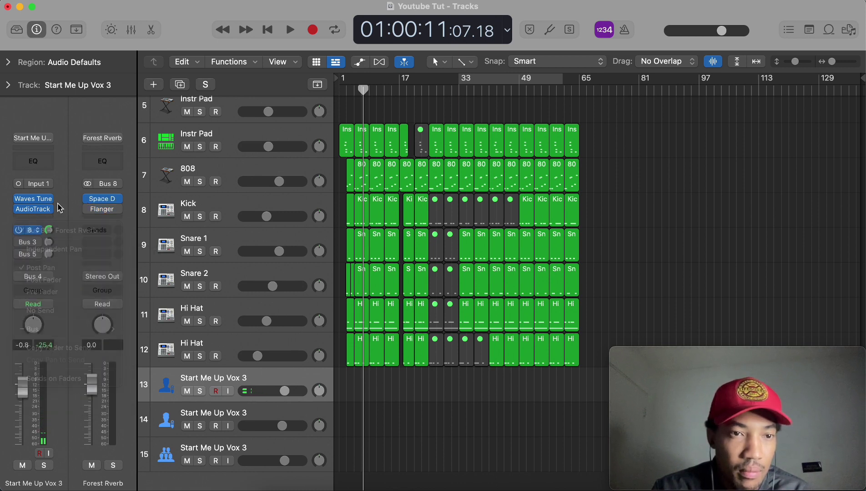
{"action": "left_click", "coordinate": [27, 255]}
{"action": "left_click", "coordinate": [92, 165]}
{"action": "left_click", "coordinate": [121, 138]}
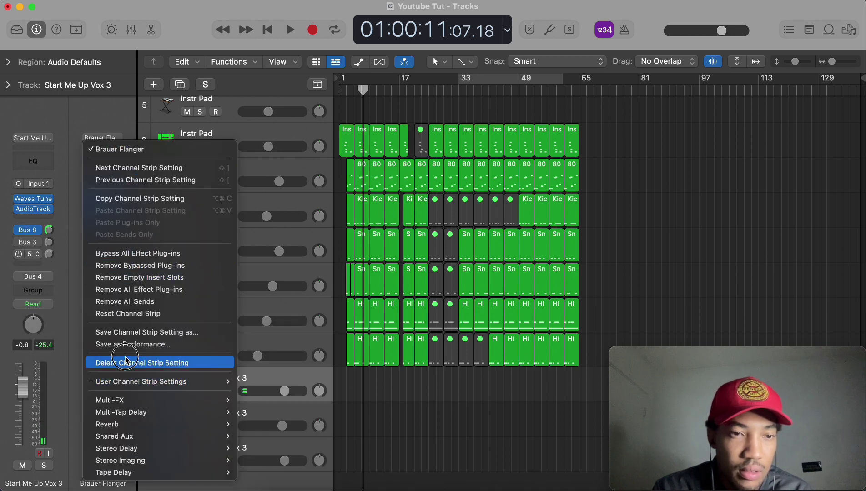
{"action": "mouse_move", "coordinate": [141, 385]}
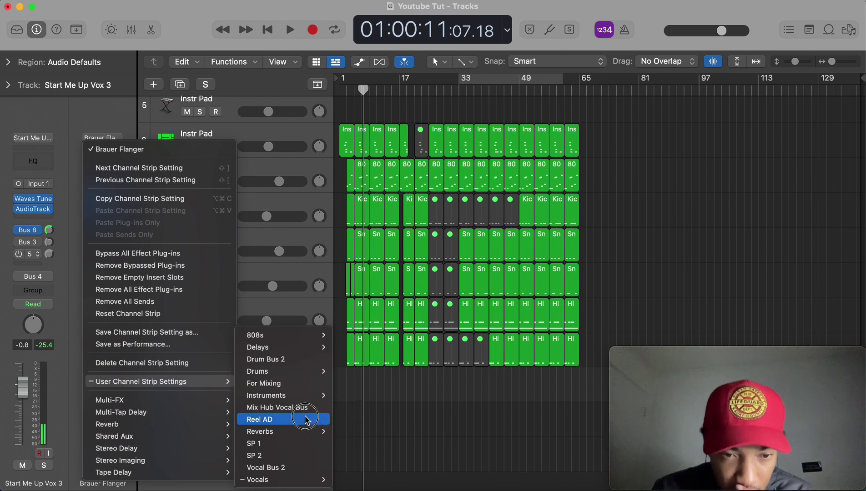
{"action": "mouse_move", "coordinate": [305, 432]}
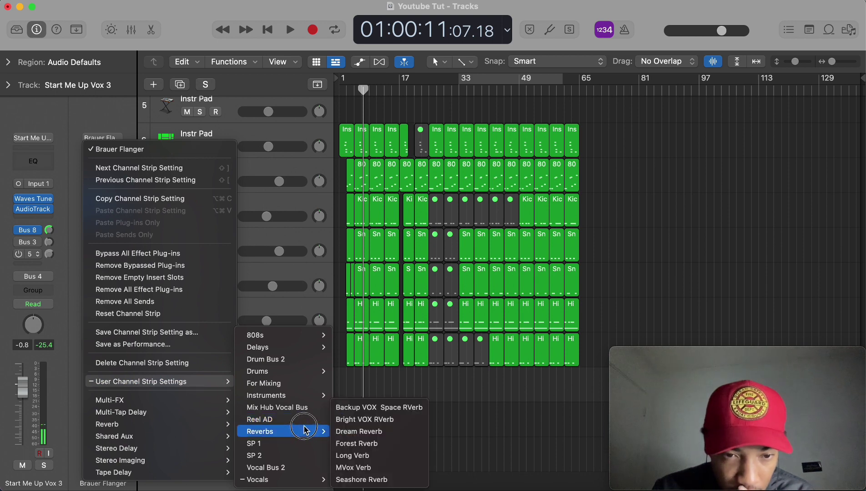
{"action": "left_click", "coordinate": [396, 456]}
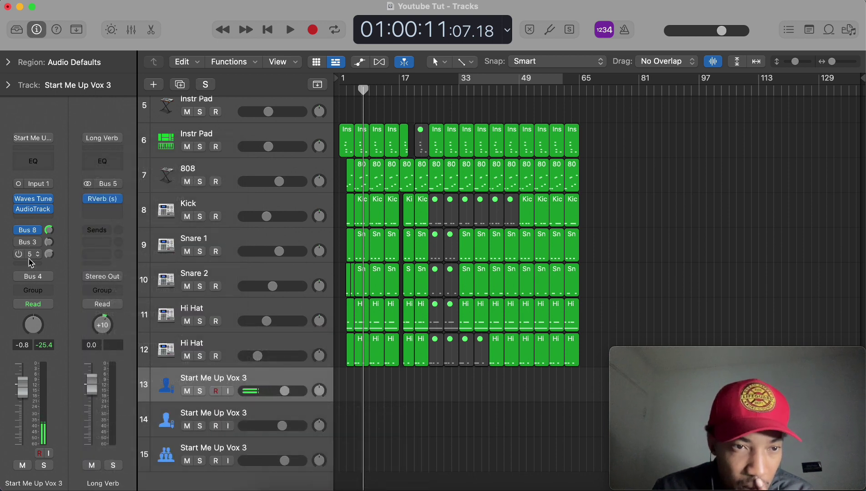
- Inspect the Space Designer reverb on the vocal track's Bus 8 Forest Rverb channel
{"action": "left_click", "coordinate": [34, 231]}
{"action": "left_click", "coordinate": [35, 231]}
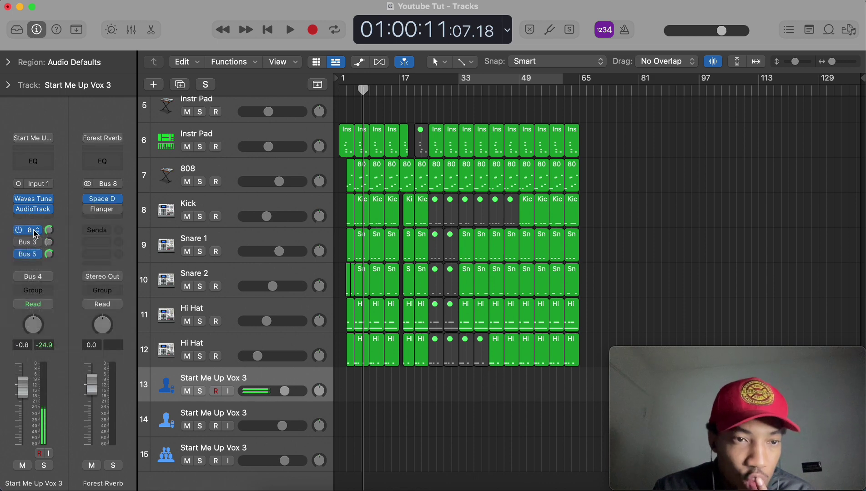
{"action": "left_click", "coordinate": [35, 233]}
{"action": "left_click", "coordinate": [104, 191]}
{"action": "left_click", "coordinate": [104, 201]}
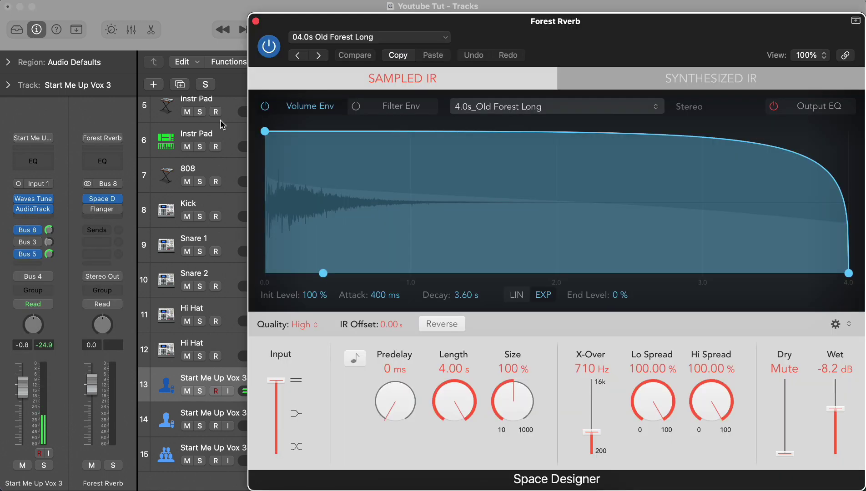
{"action": "left_click", "coordinate": [256, 22]}
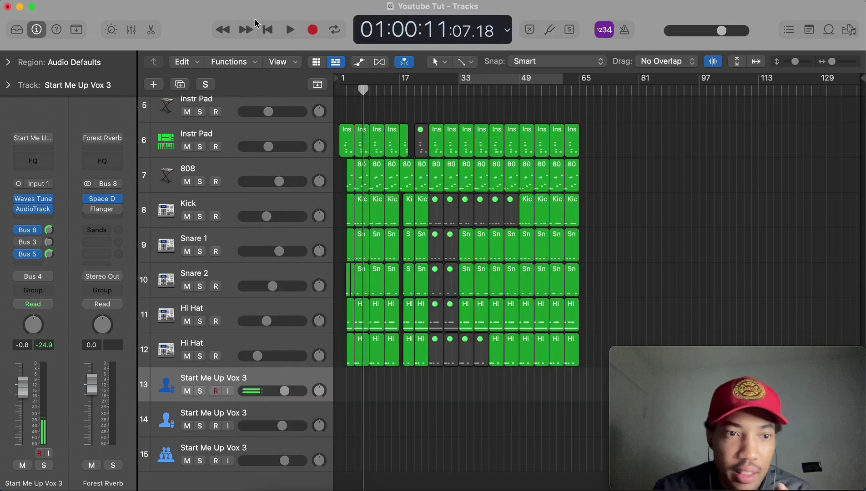
- Review the RVerb plug-in on the Long Verb channel and increase the vocal track's Bus 5 send level
{"action": "left_click", "coordinate": [27, 254]}
{"action": "left_click", "coordinate": [41, 251]}
{"action": "left_click", "coordinate": [102, 199]}
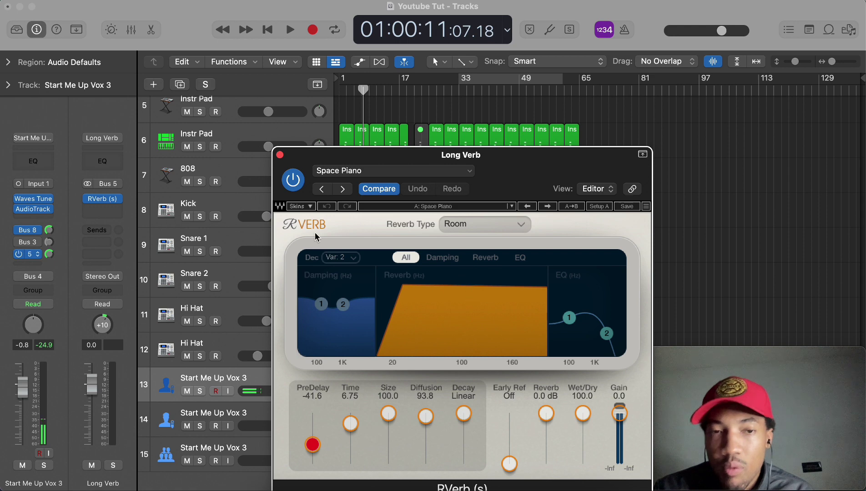
{"action": "left_click", "coordinate": [280, 155]}
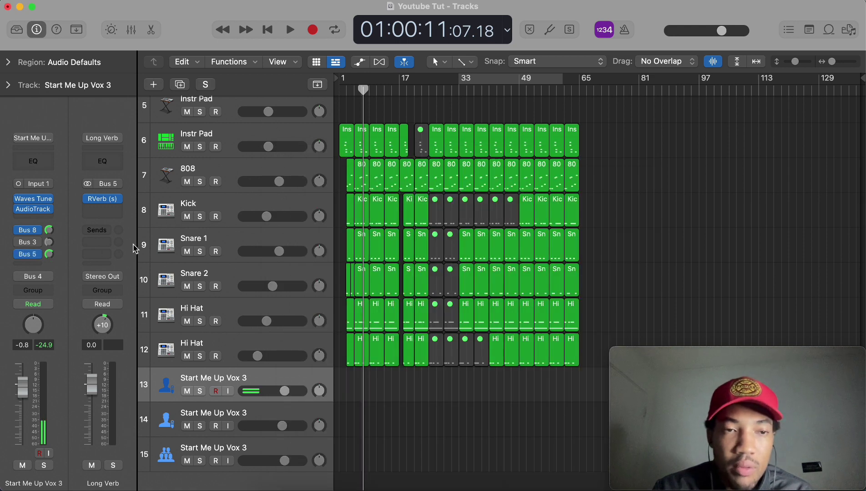
{"action": "left_click", "coordinate": [50, 233]}
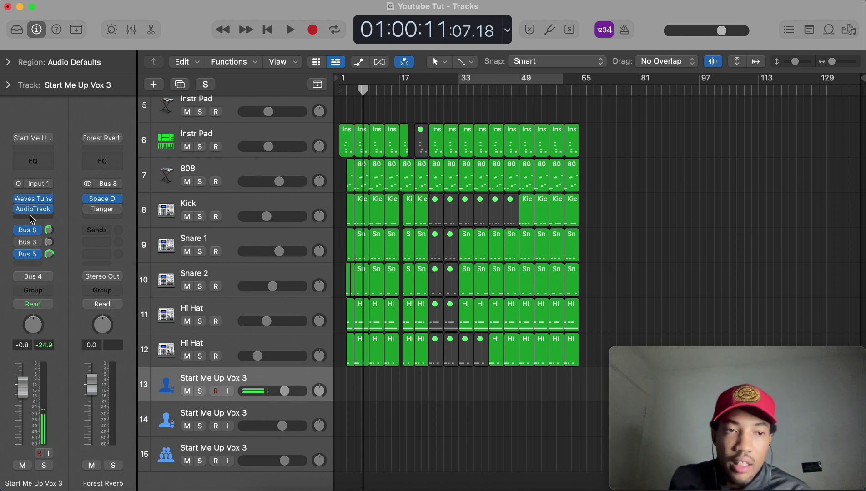
- Show the Vocal Bus 1 channel fed by the vocal track and inspect its CLA-76 compressor
{"action": "left_click", "coordinate": [38, 278]}
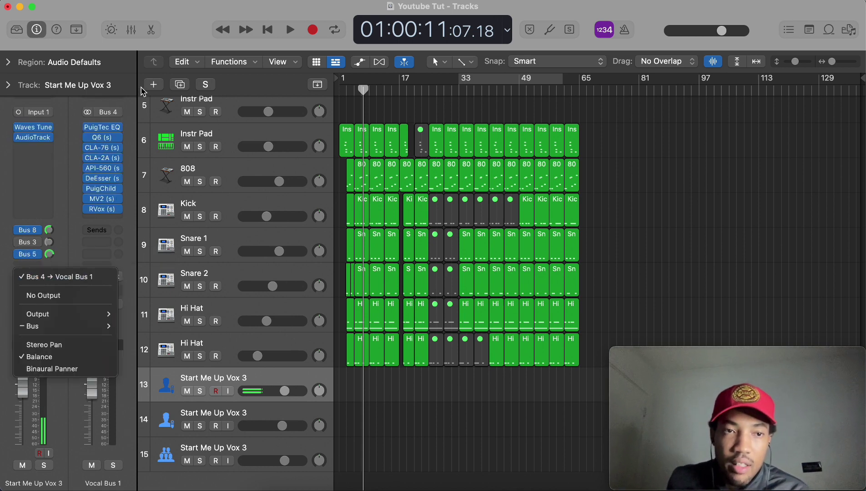
{"action": "left_click", "coordinate": [102, 130]}
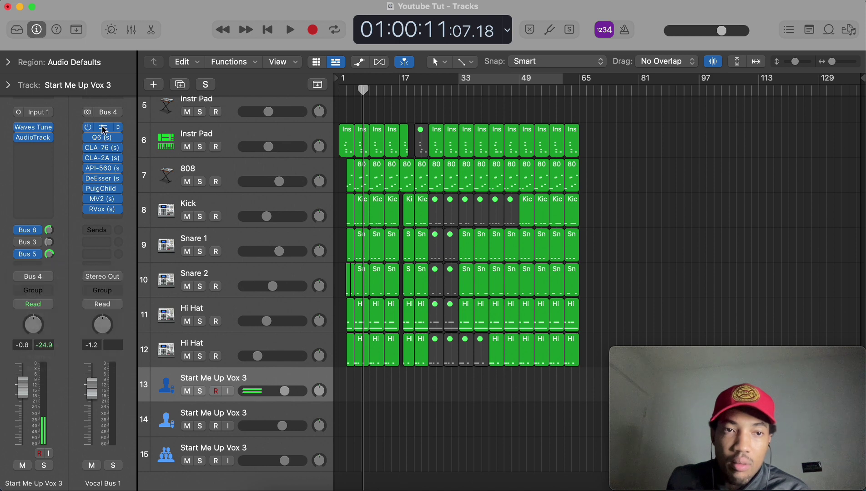
{"action": "left_click", "coordinate": [105, 148]}
{"action": "left_click", "coordinate": [279, 156]}
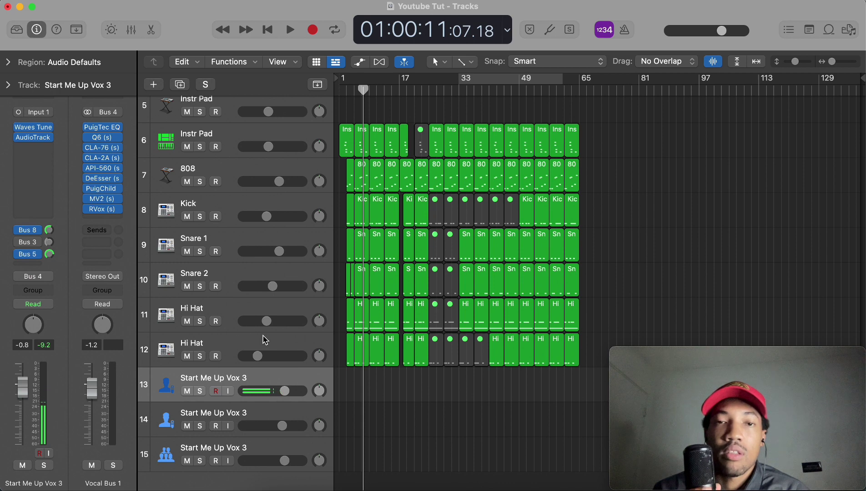
- Play the song from the start and audition the live vocal on track 13 with input monitoring
{"action": "key", "text": "Return"}
{"action": "key", "text": "space"}
{"action": "left_click", "coordinate": [228, 391]}
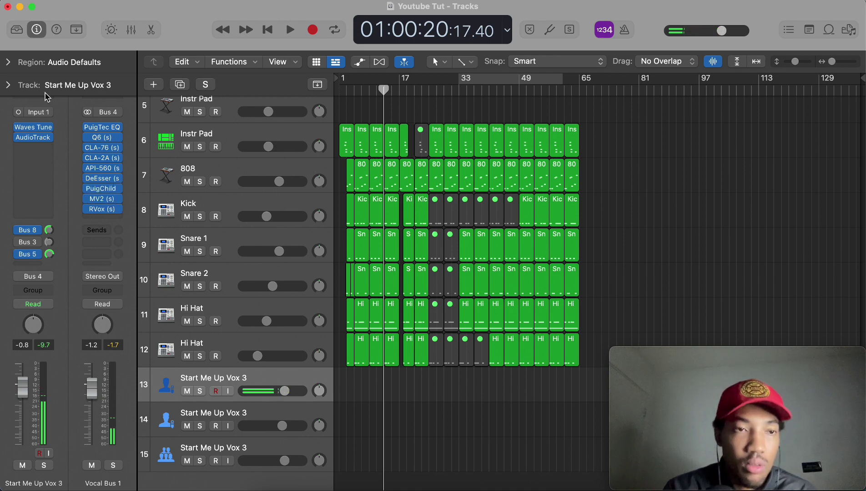
- Set the vocal's Waves Tune Real-Time correction to 60% and turn on input monitoring for track 13 to hear it
{"action": "left_click", "coordinate": [37, 130]}
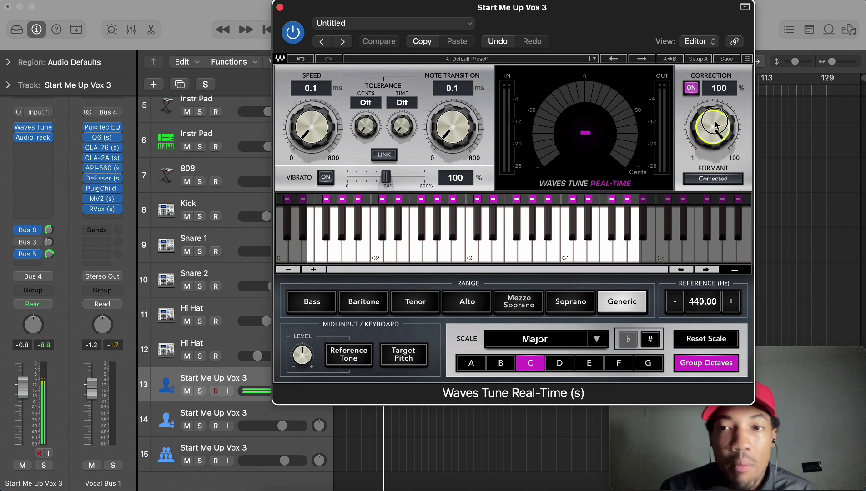
{"action": "left_click_drag", "start_coordinate": [716, 125], "coordinate": [706, 145]}
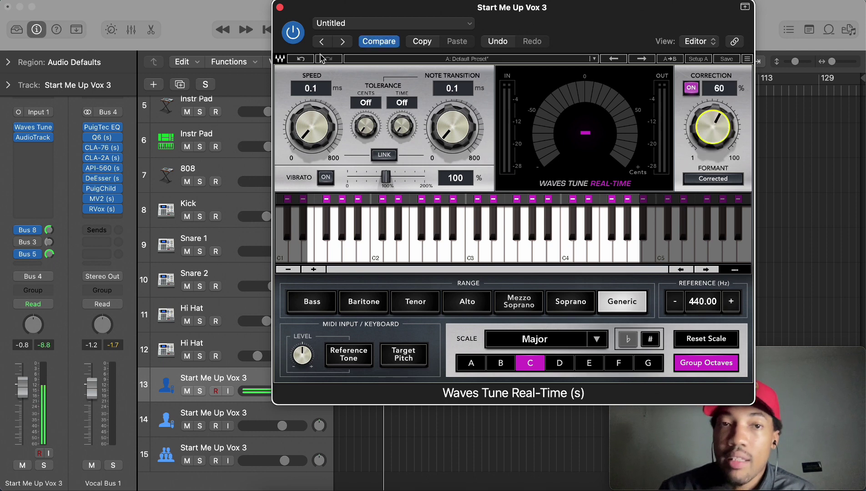
{"action": "left_click", "coordinate": [229, 392]}
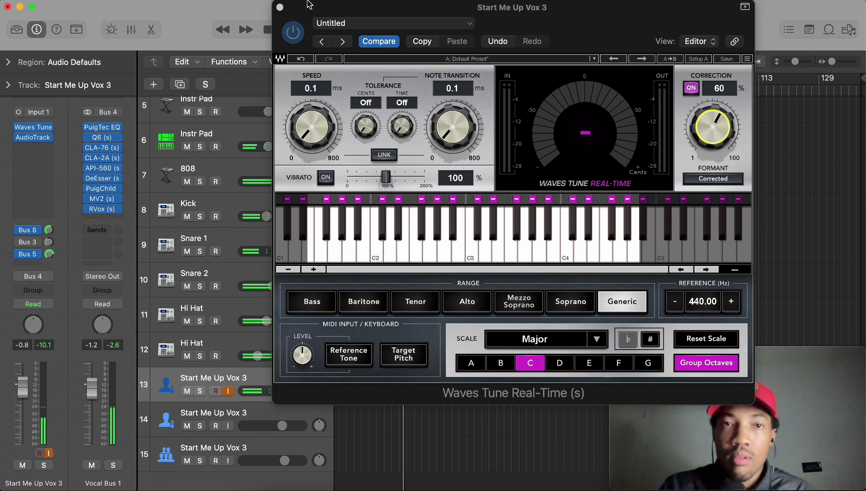
- Lower the Vocal Bus 1 fader to -3.2 dB during playback and return the song to its start
{"action": "left_click", "coordinate": [281, 8]}
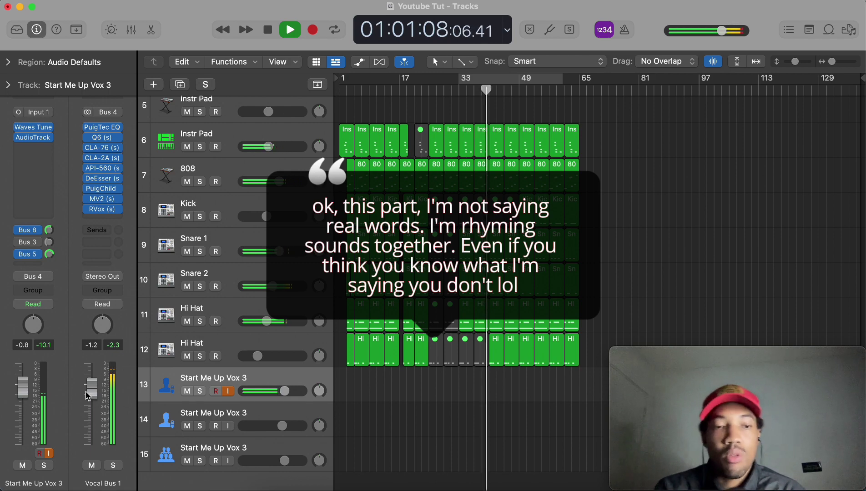
{"action": "left_click_drag", "start_coordinate": [88, 397], "coordinate": [91, 407]}
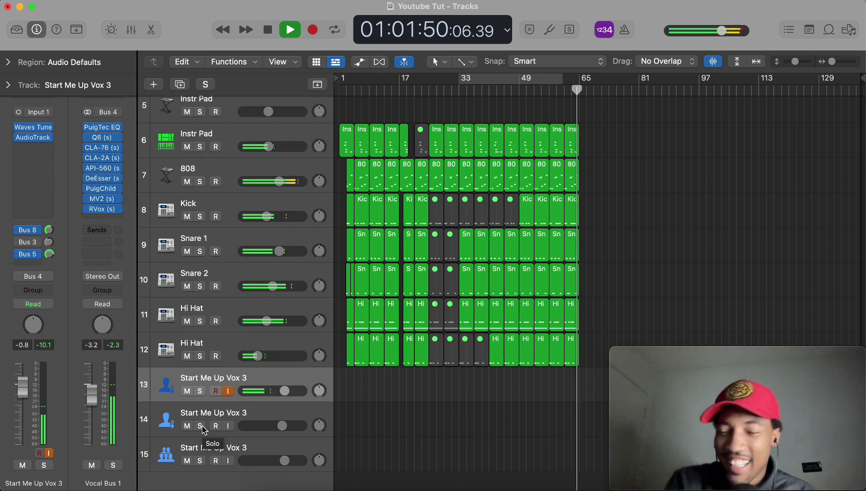
{"action": "key", "text": "space"}
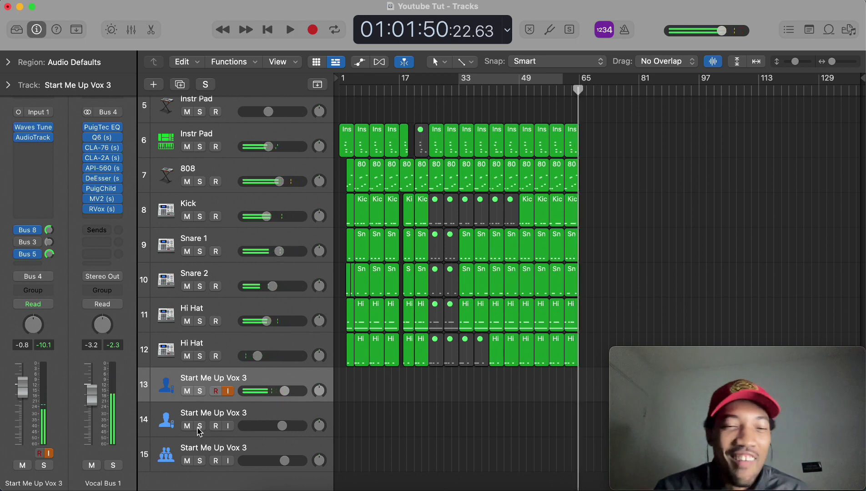
{"action": "key", "text": "Return"}
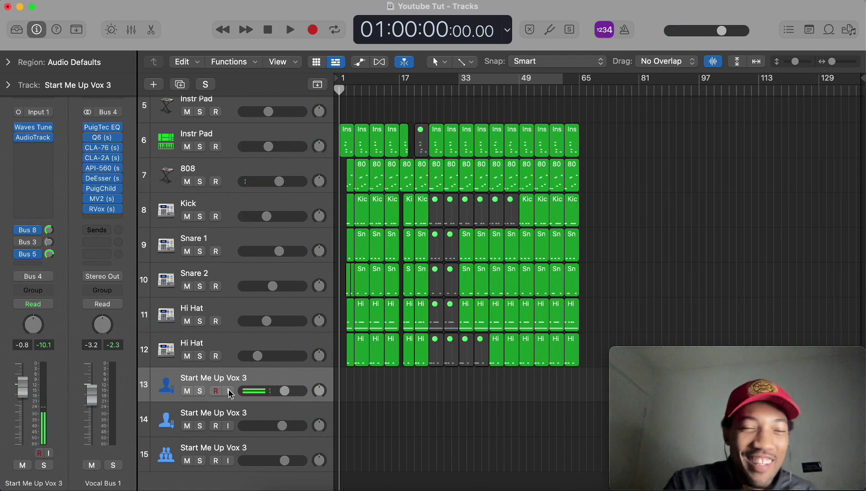
- Rehearse the vocal over the song with input monitoring on track 13, ending with monitoring off and playback stopped
{"action": "left_click", "coordinate": [230, 392]}
{"action": "key", "text": "space"}
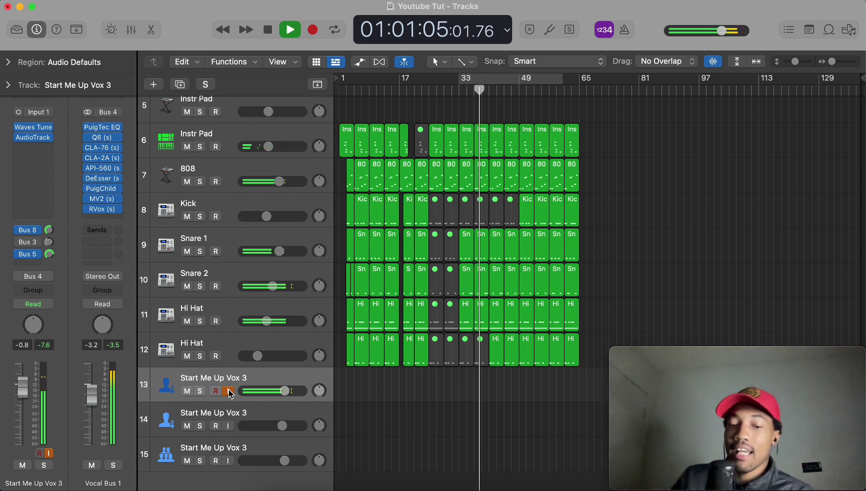
{"action": "left_click", "coordinate": [228, 391]}
{"action": "key", "text": "space"}
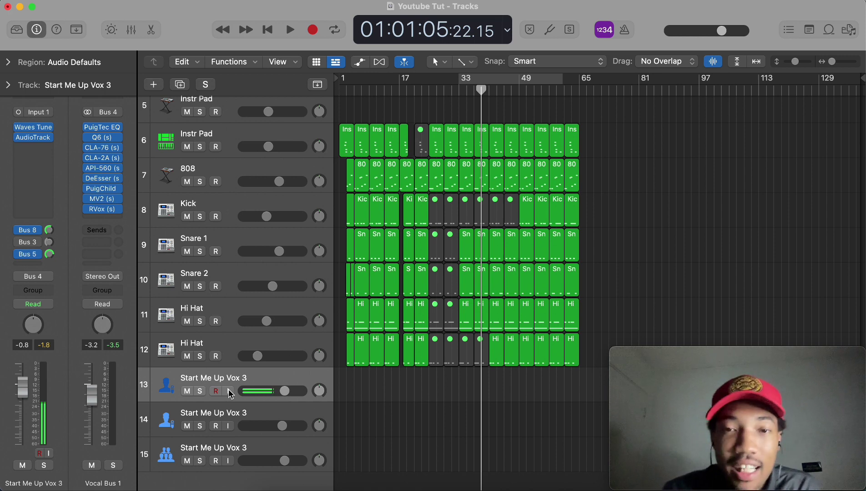
- Play the song again from the start and turn on input monitoring for track 13 to practise the opening
{"action": "key", "text": "Return"}
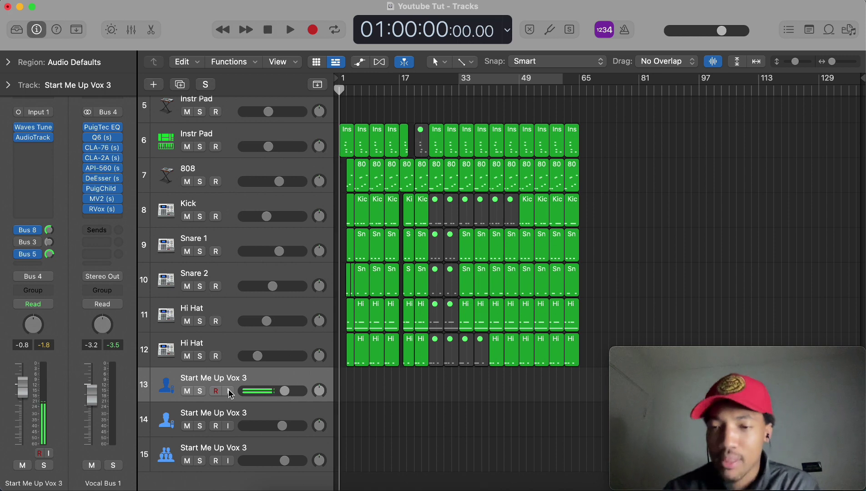
{"action": "key", "text": "space"}
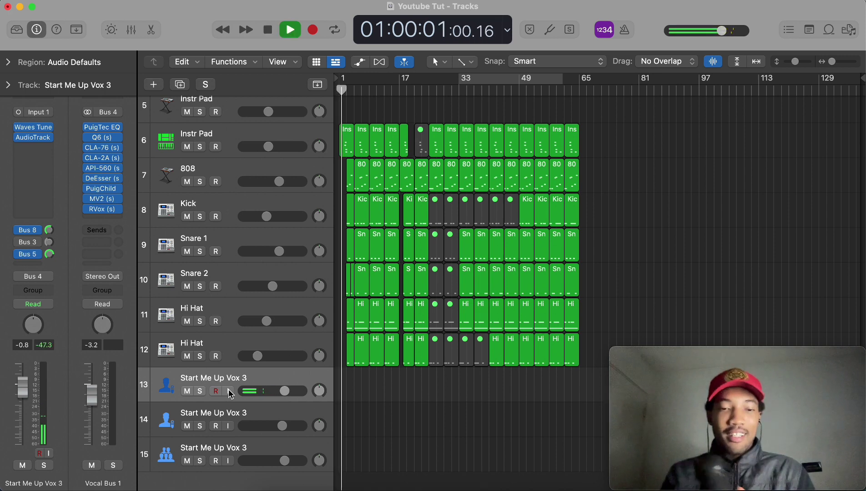
{"action": "left_click", "coordinate": [228, 391]}
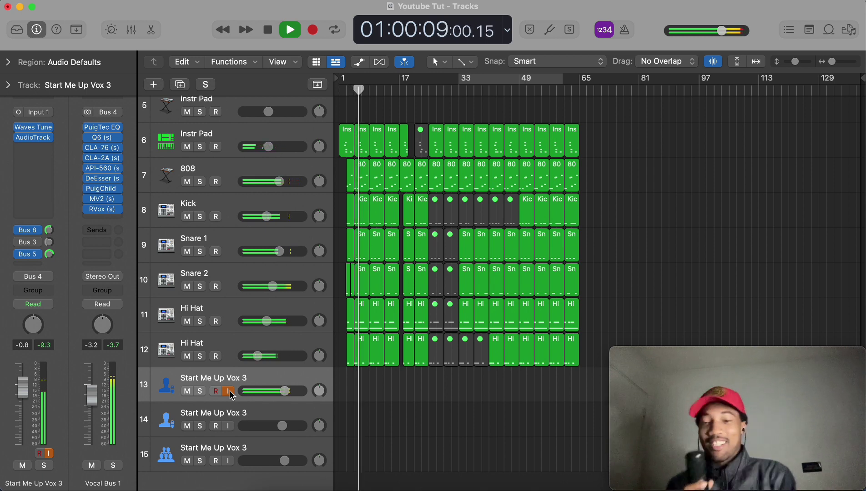
- Return the song to its start and begin recording the vocal on track 13 with input monitoring on
{"action": "key", "text": "space"}
{"action": "key", "text": "Return"}
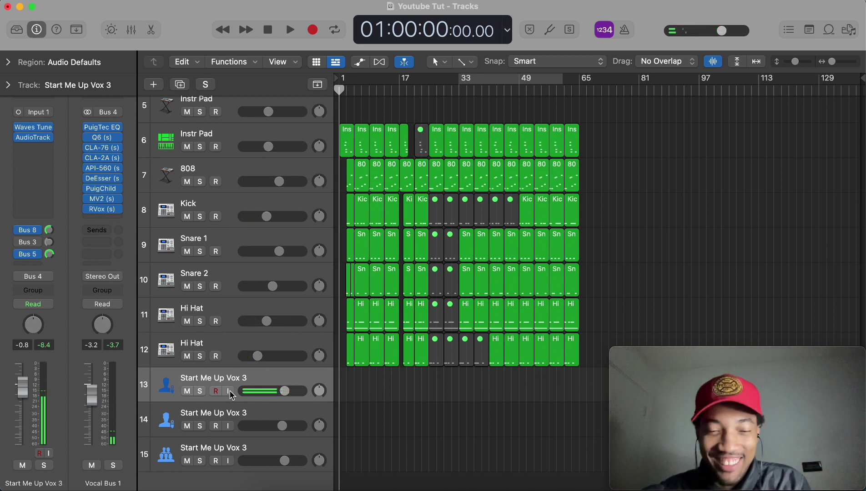
{"action": "key", "text": "r"}
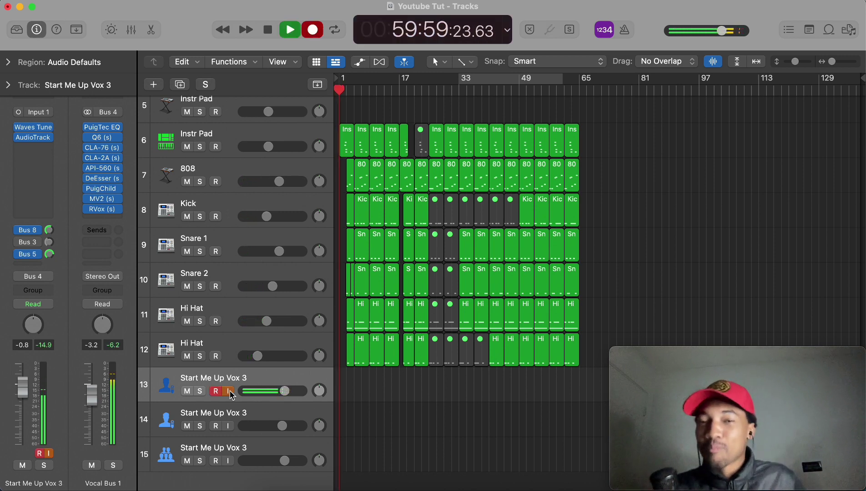